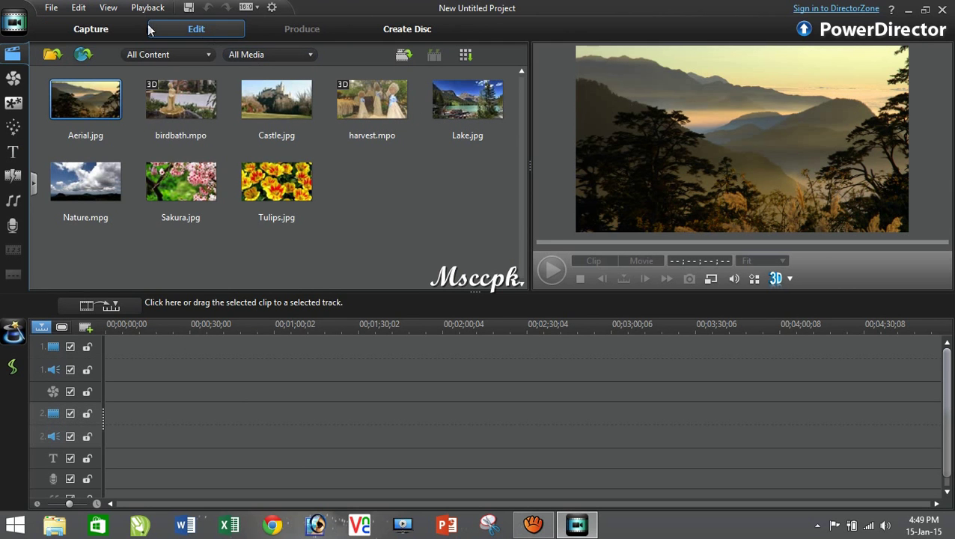
Place Sakura.jpg from the media library at the start of video track 1
left_click(78, 8)
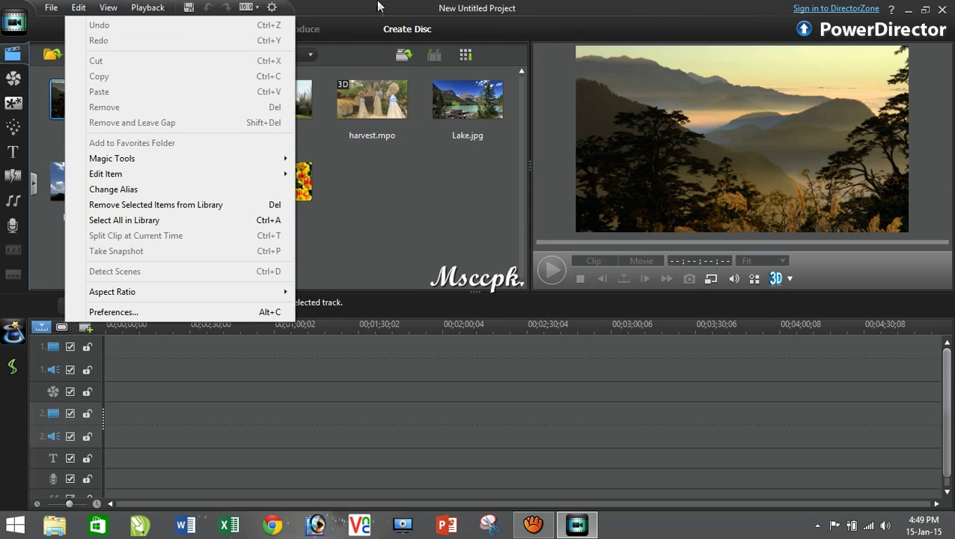
left_click(263, 93)
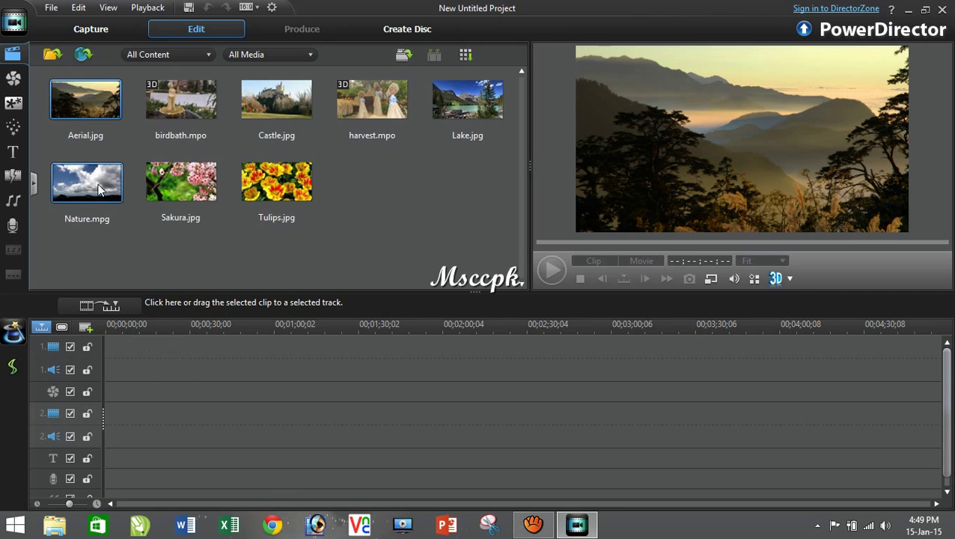
left_click_drag(181, 181, 106, 365)
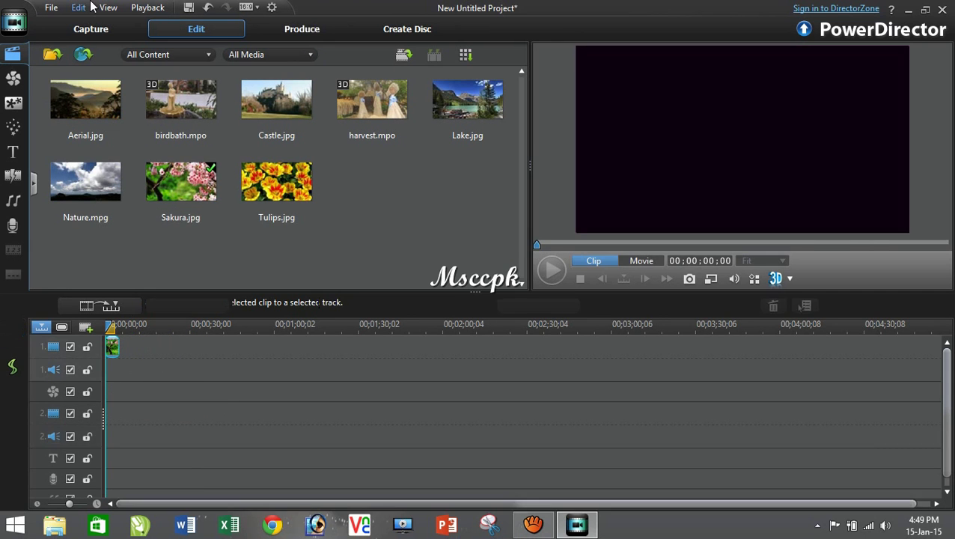
Undo adding the Sakura clip to the timeline and redo the same action
left_click(78, 8)
left_click(99, 25)
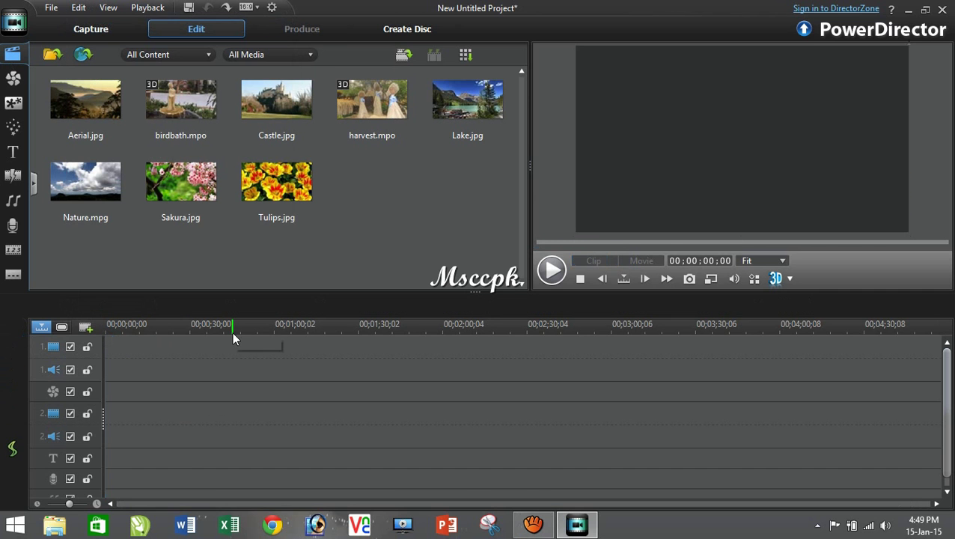
left_click(78, 8)
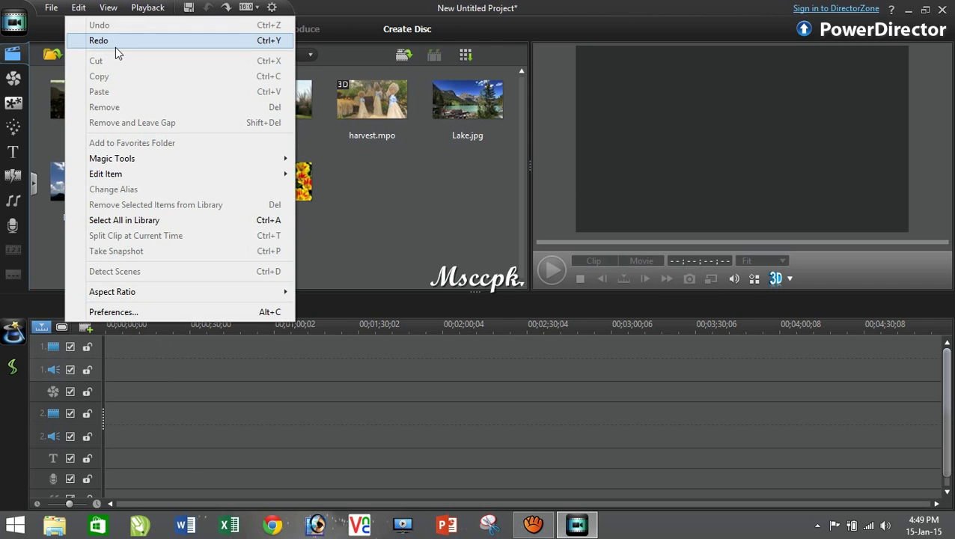
left_click(116, 46)
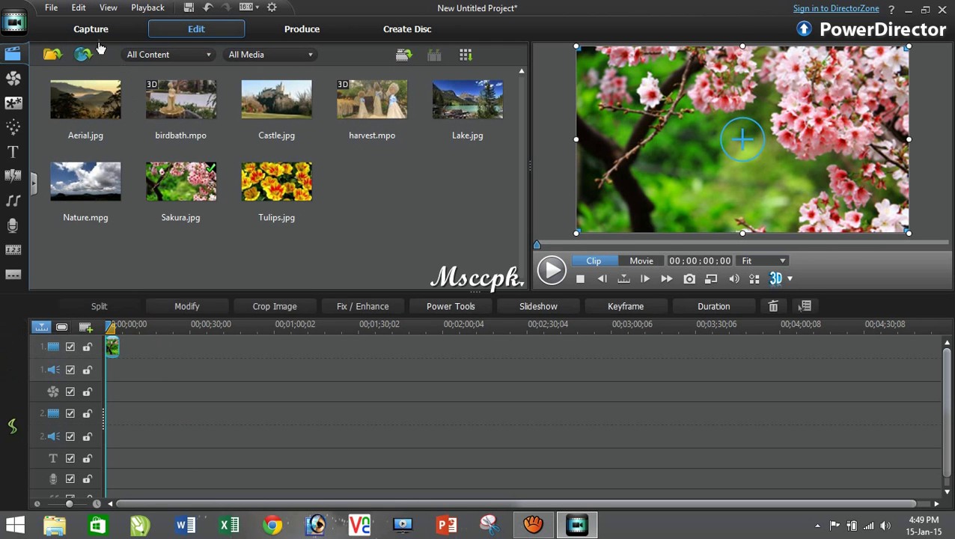
Cut the Sakura clip from video track 1 and paste it back at the start of the track
left_click(78, 8)
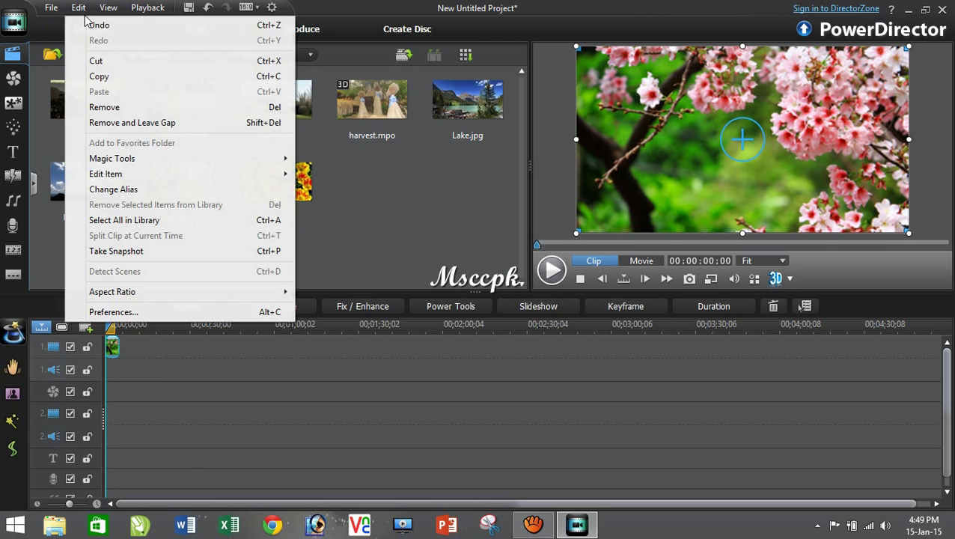
left_click(117, 64)
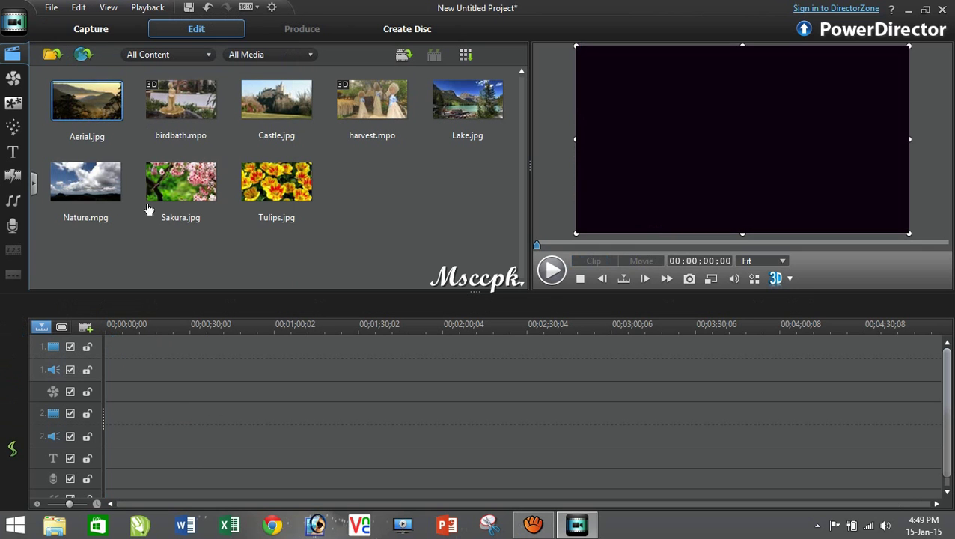
left_click(78, 8)
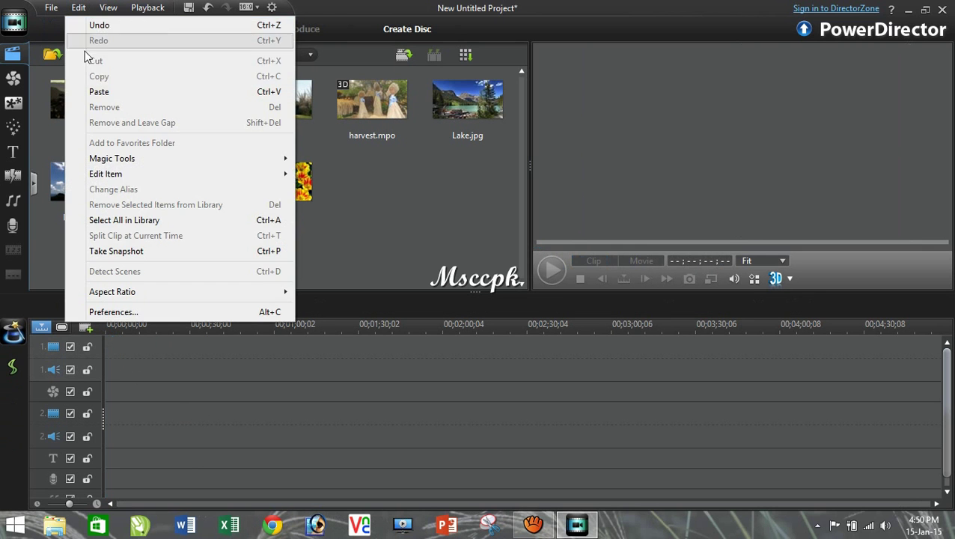
left_click(117, 93)
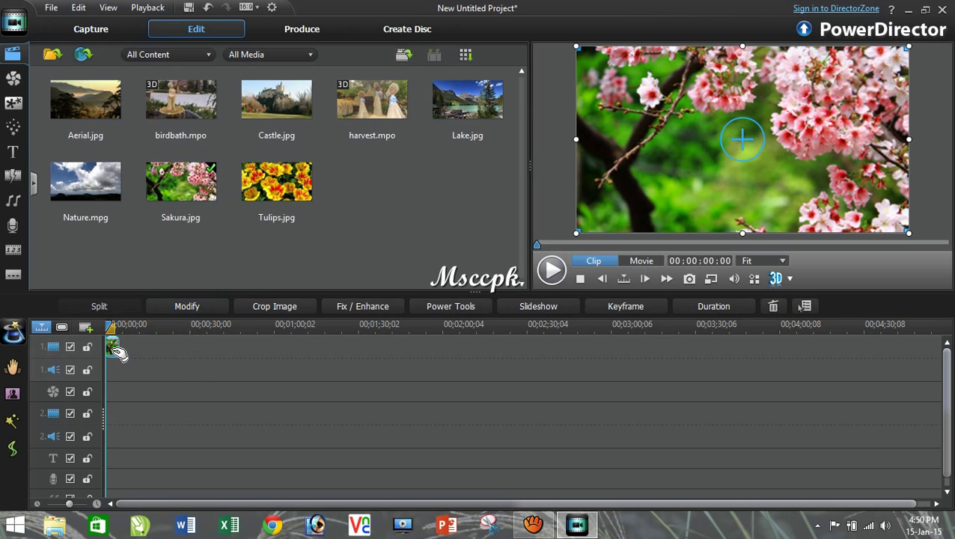
Copy the Sakura clip and paste a duplicate beside it on video track 1
left_click(78, 7)
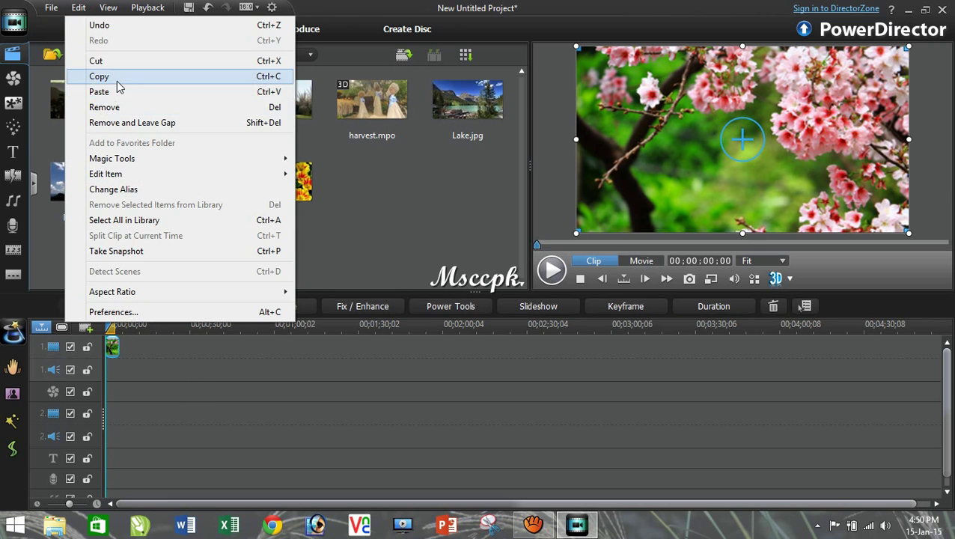
left_click(97, 76)
left_click(77, 7)
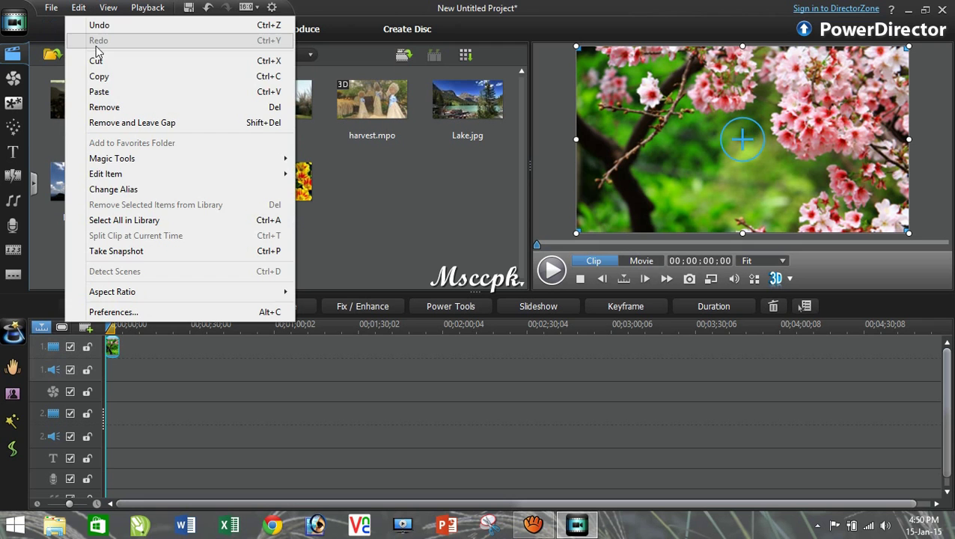
left_click(118, 92)
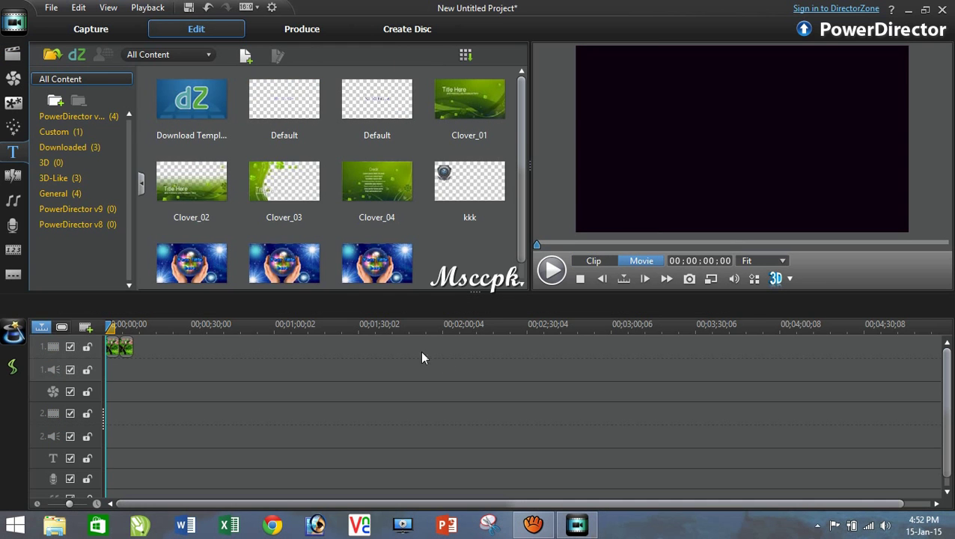
Remove the second Sakura clip from video track 1
left_click(78, 9)
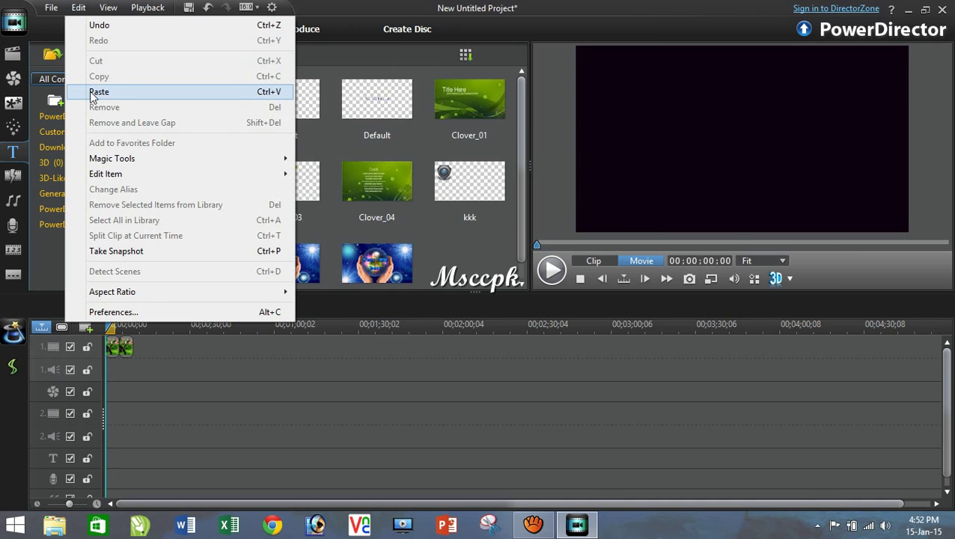
left_click(175, 360)
left_click(125, 348)
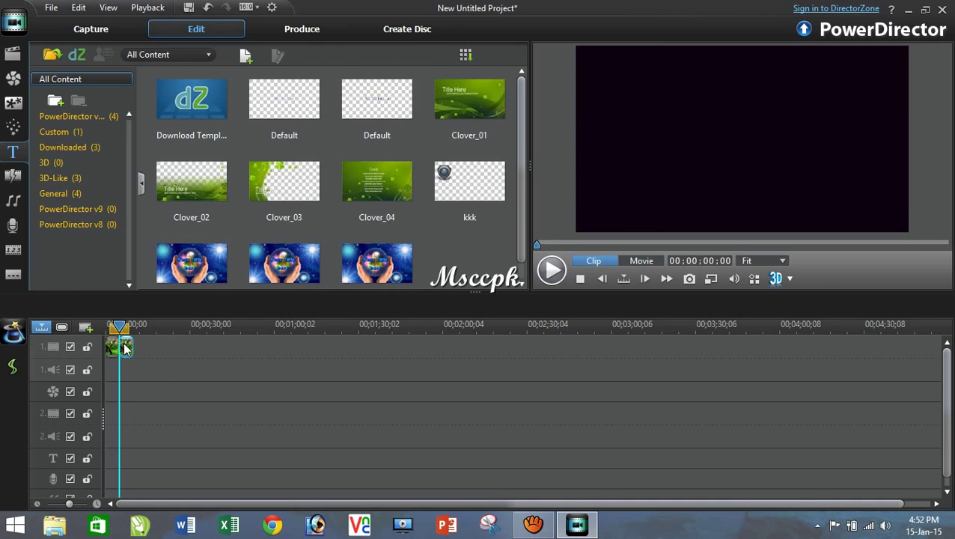
left_click(77, 7)
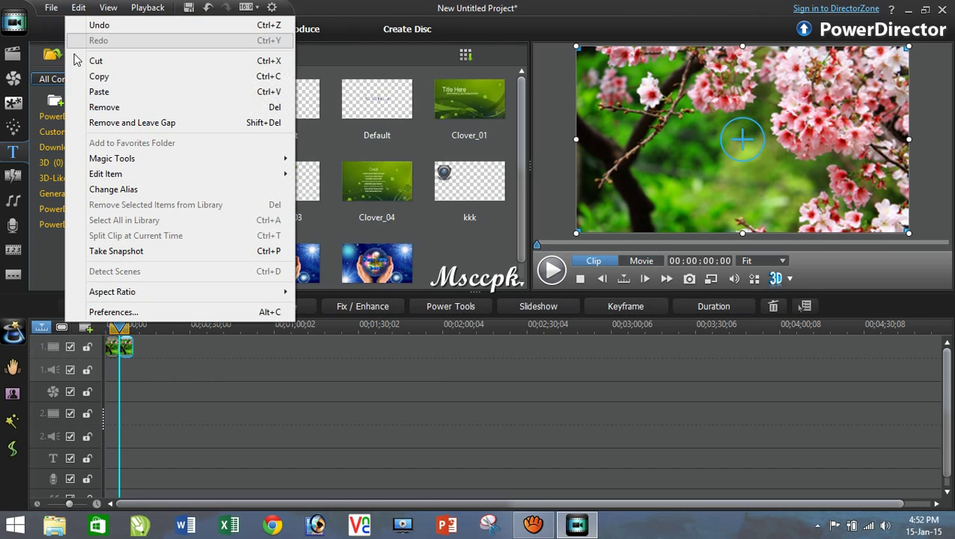
left_click(104, 107)
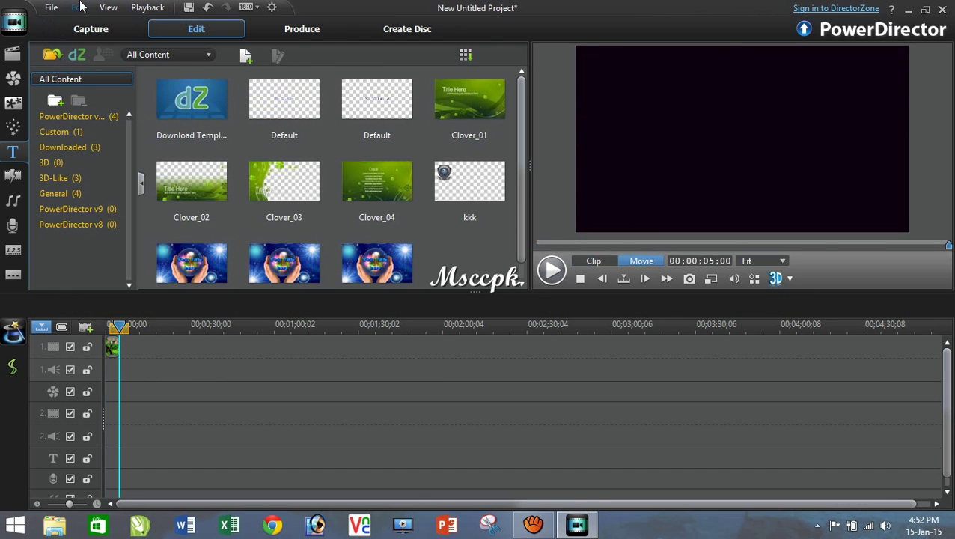
Add Tulips.jpg directly after the Sakura clip on video track 1 and delete it with Remove and Leave Gap
left_click(78, 8)
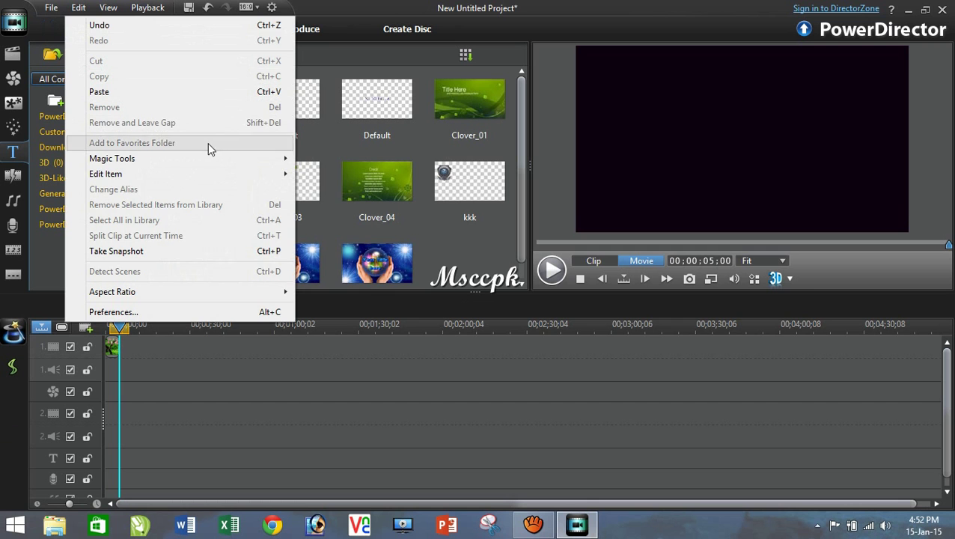
left_click(144, 352)
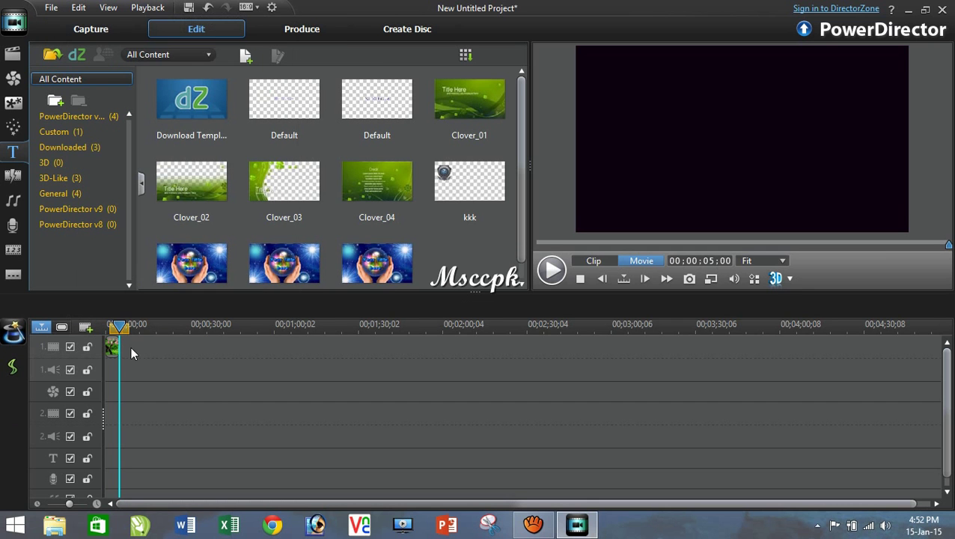
left_click(112, 347)
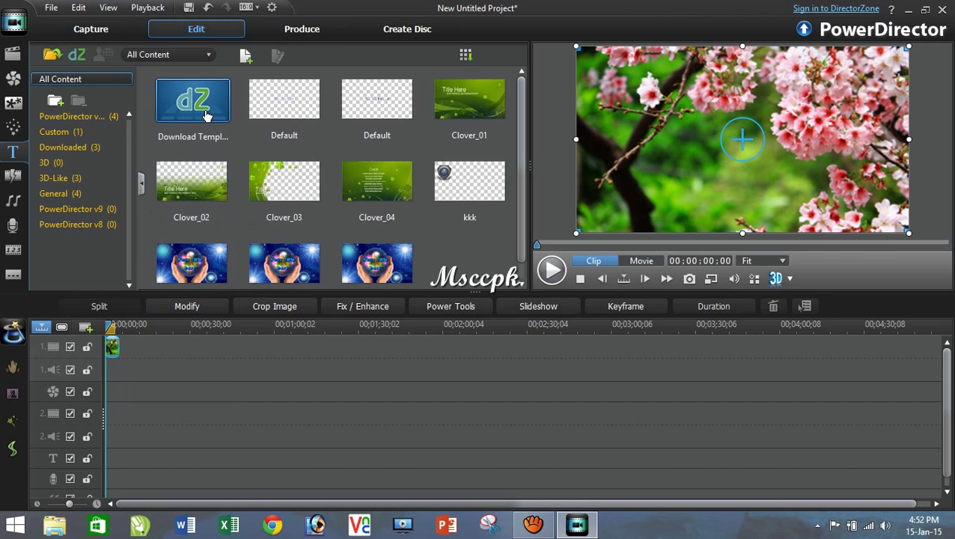
left_click(13, 52)
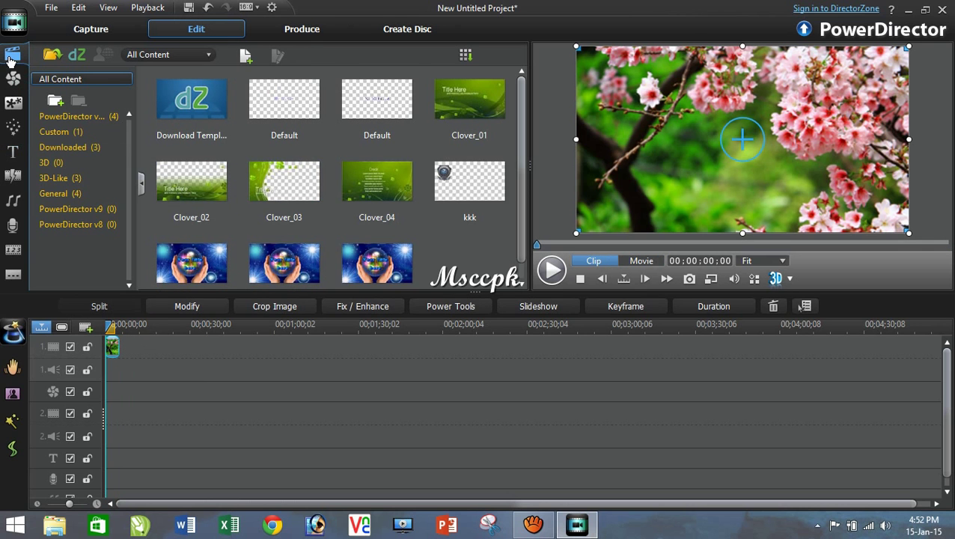
left_click_drag(277, 185, 123, 350)
left_click(78, 7)
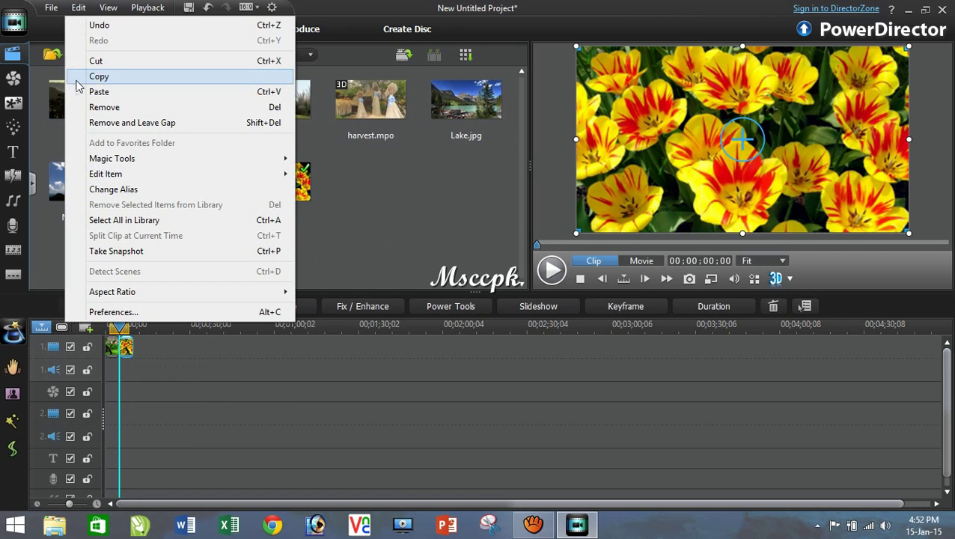
left_click(126, 123)
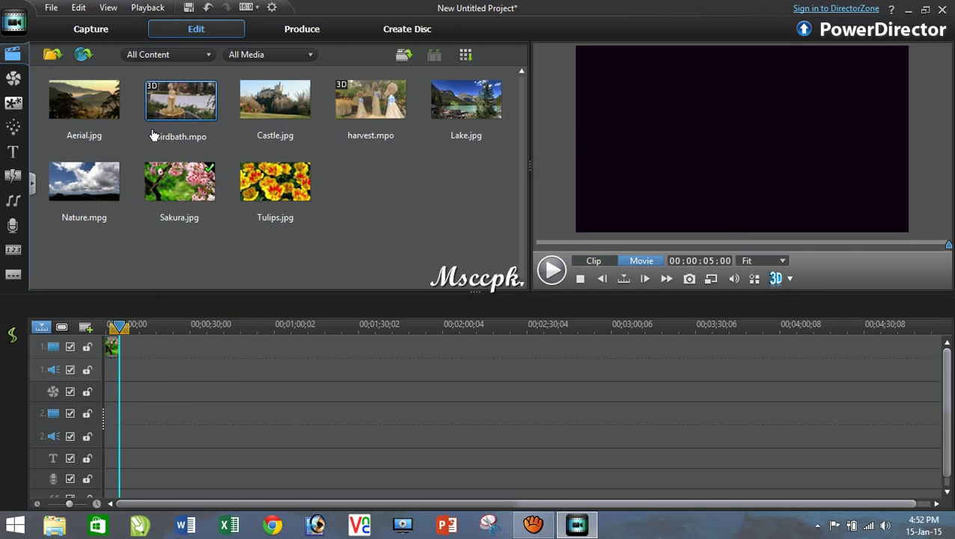
Open the Magic Fix tool for the Sakura clip on video track 1
left_click(79, 8)
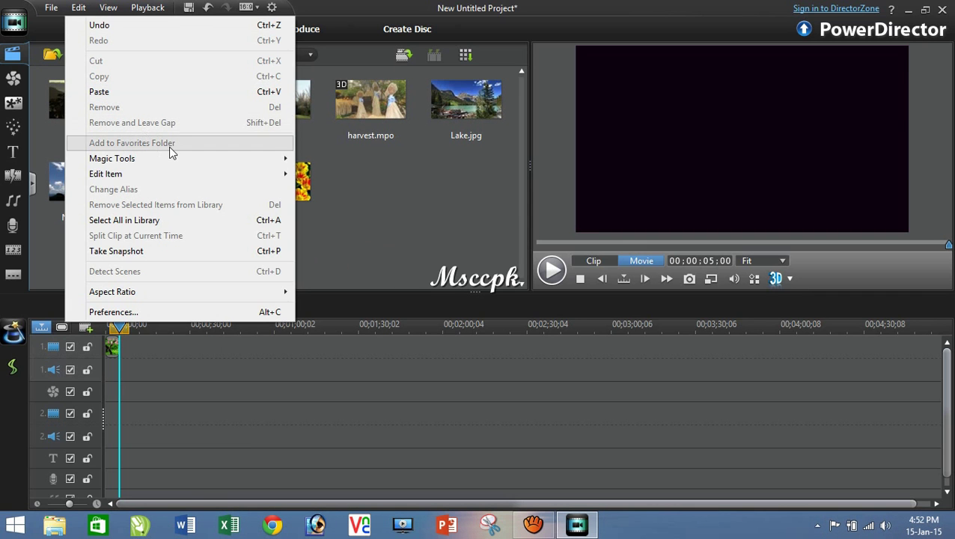
mouse_move(202, 159)
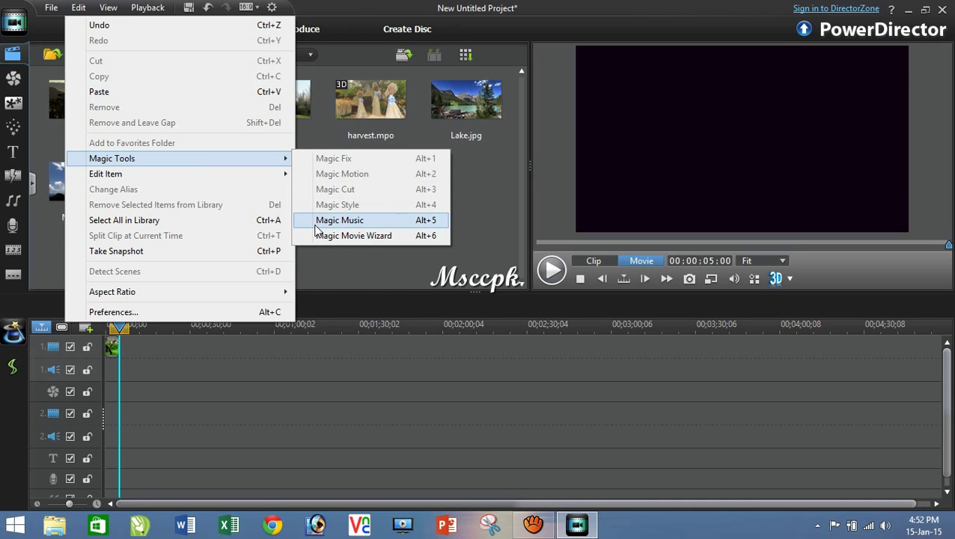
left_click(256, 357)
left_click(113, 347)
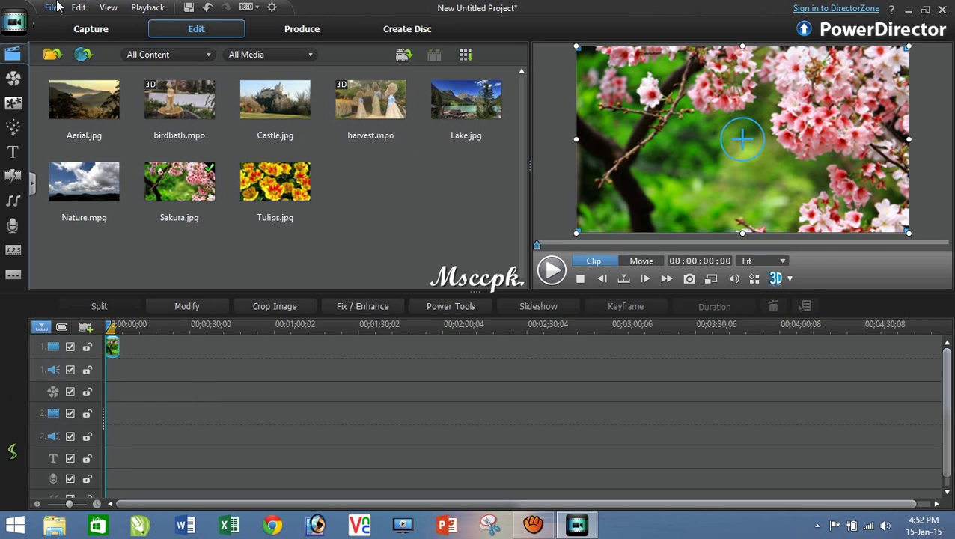
left_click(78, 7)
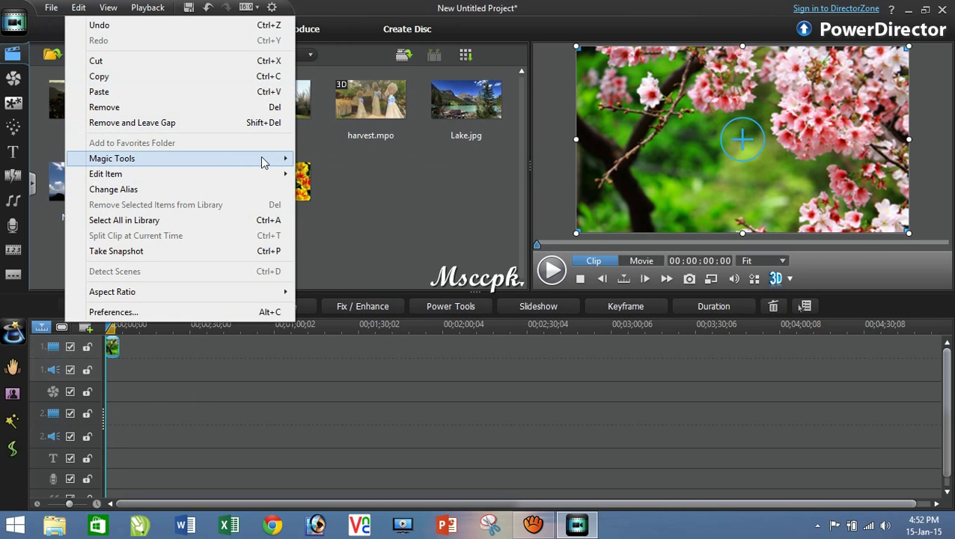
mouse_move(263, 163)
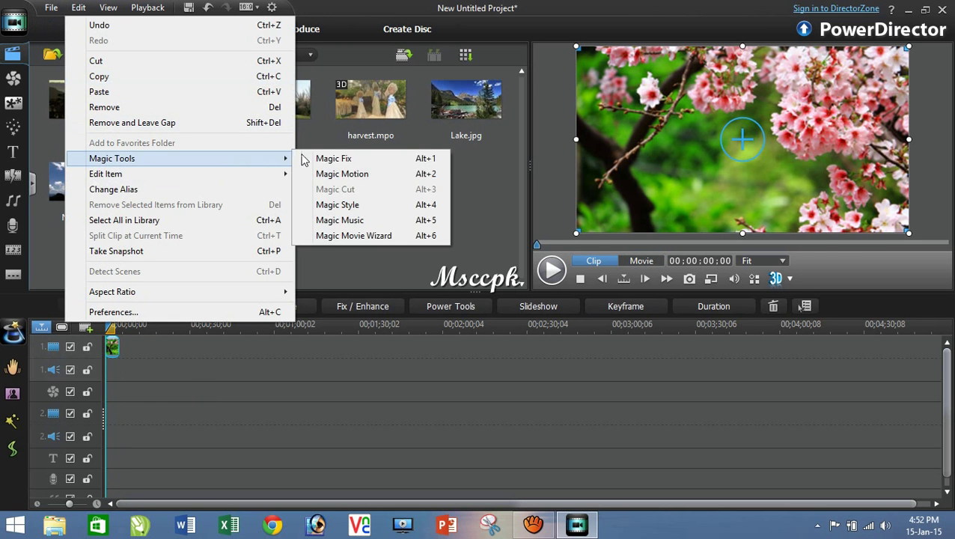
left_click(375, 163)
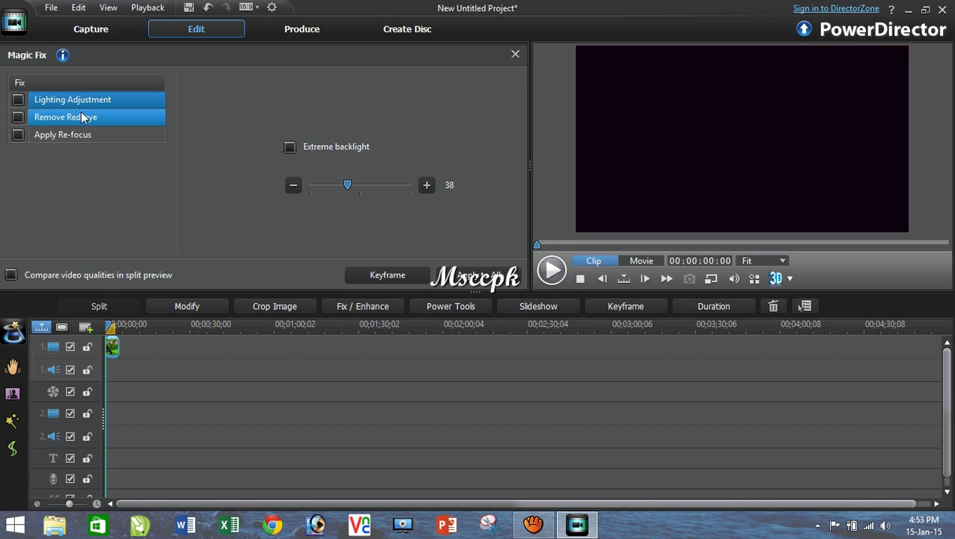
Enable Lighting Adjustment with Extreme backlight for the Sakura clip and adjust its correction level
left_click(18, 101)
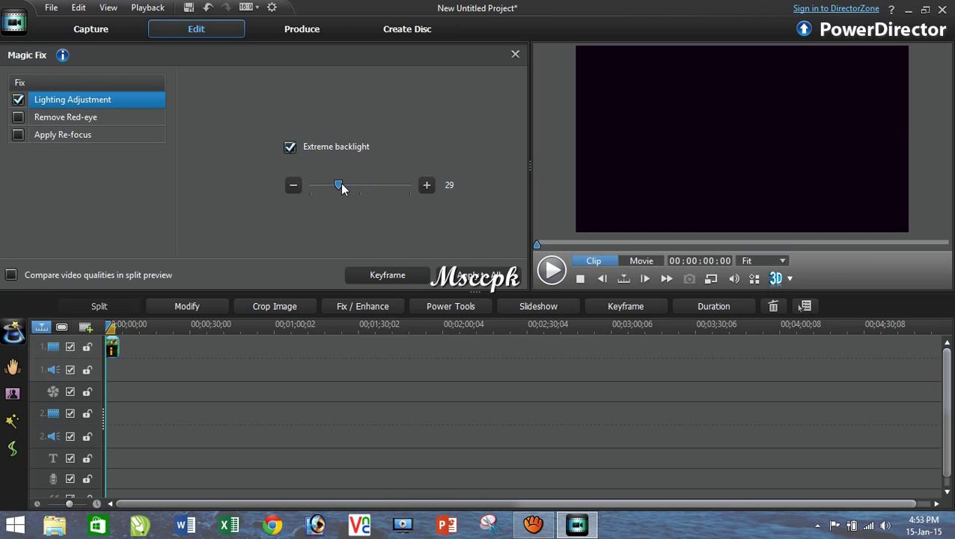
left_click(428, 184)
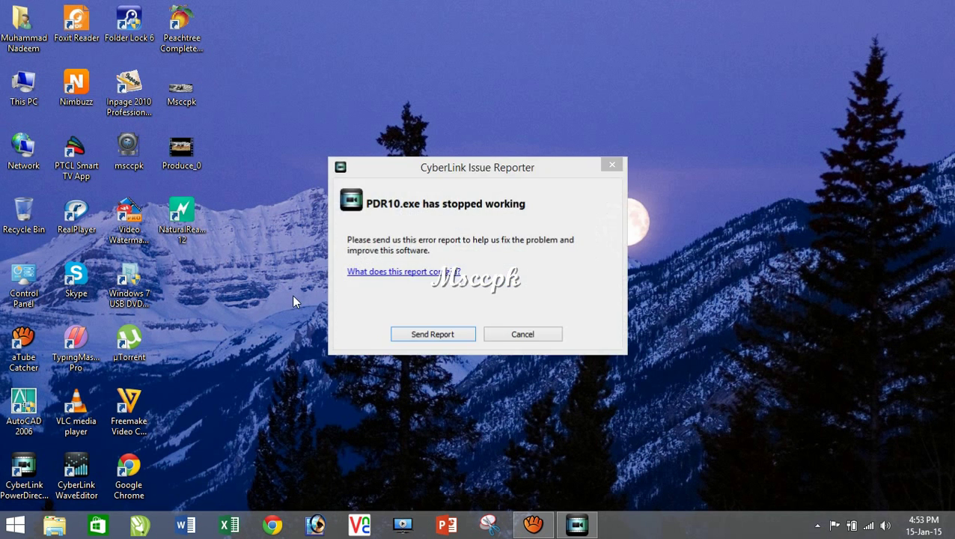
Cancel the error report and restart PowerDirector 10 in the Full Feature Editor, closing the sale advertisement
left_click(522, 335)
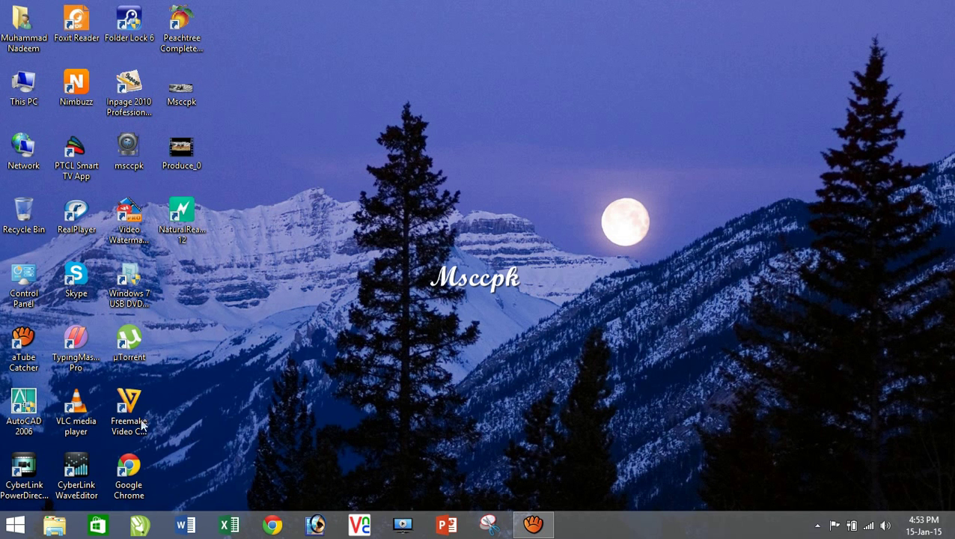
double_click(24, 471)
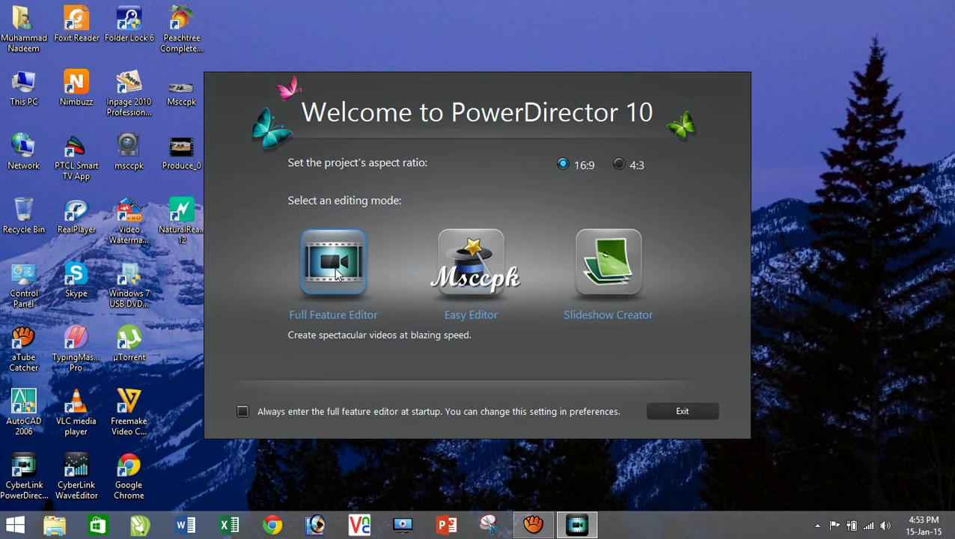
left_click(332, 256)
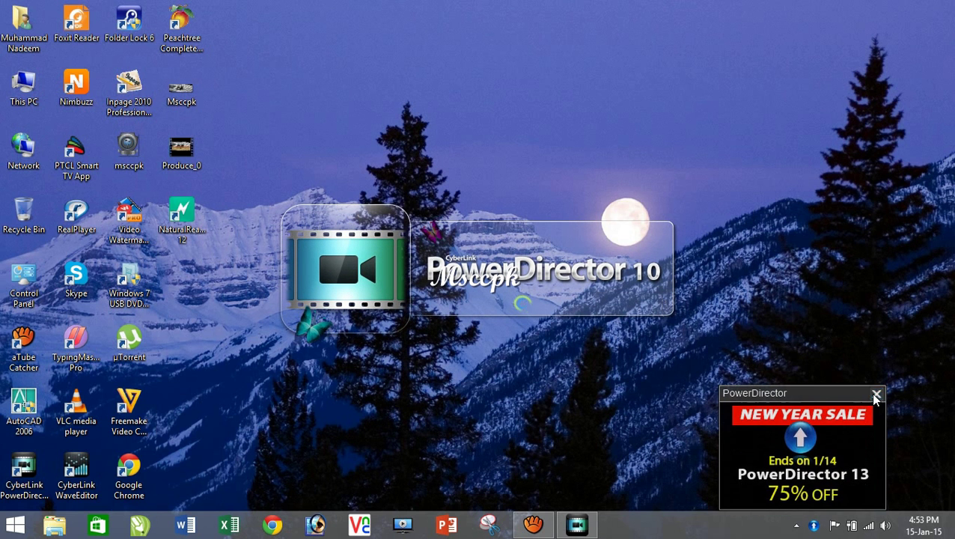
left_click(876, 394)
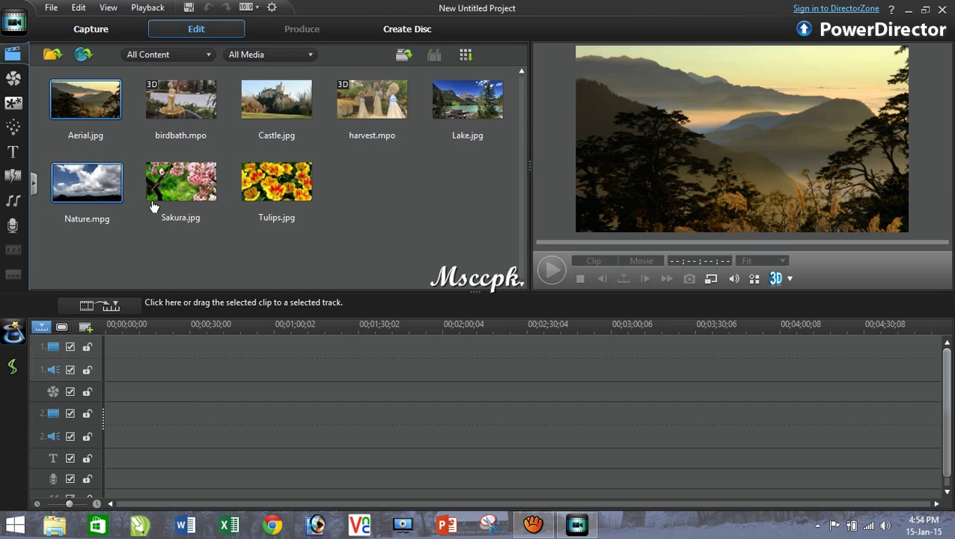
Add Sakura.jpg at the start of video track 1 and open the Magic Fix tool for it
left_click_drag(187, 213, 112, 346)
left_click(78, 7)
mouse_move(258, 160)
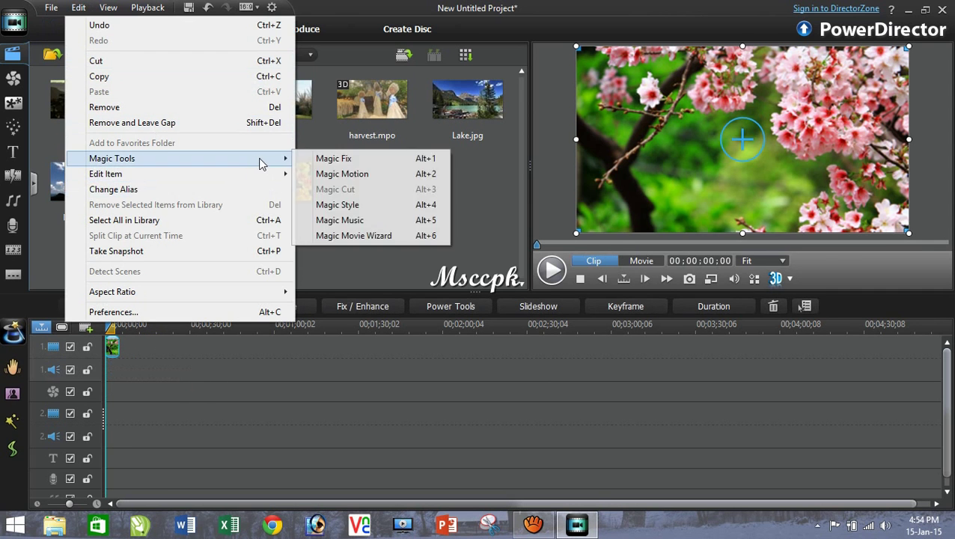
left_click(396, 164)
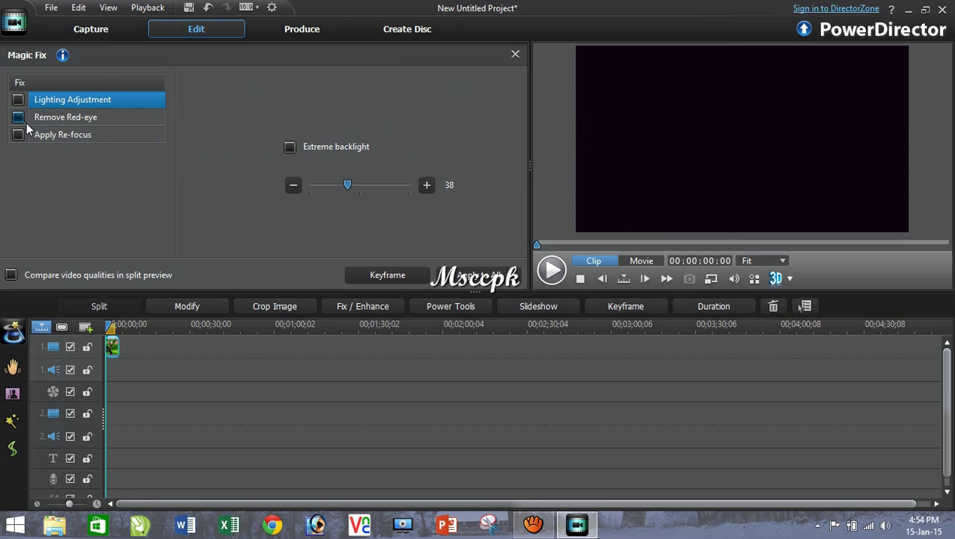
Try Remove Red-eye and then Apply Re-focus on the Sakura clip in Magic Fix, and reselect the clip
left_click(18, 118)
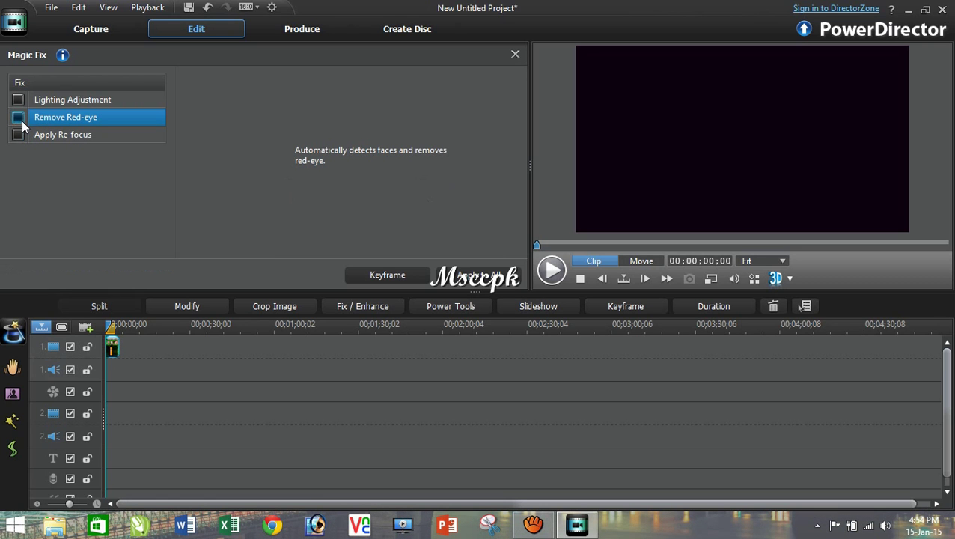
left_click(74, 136)
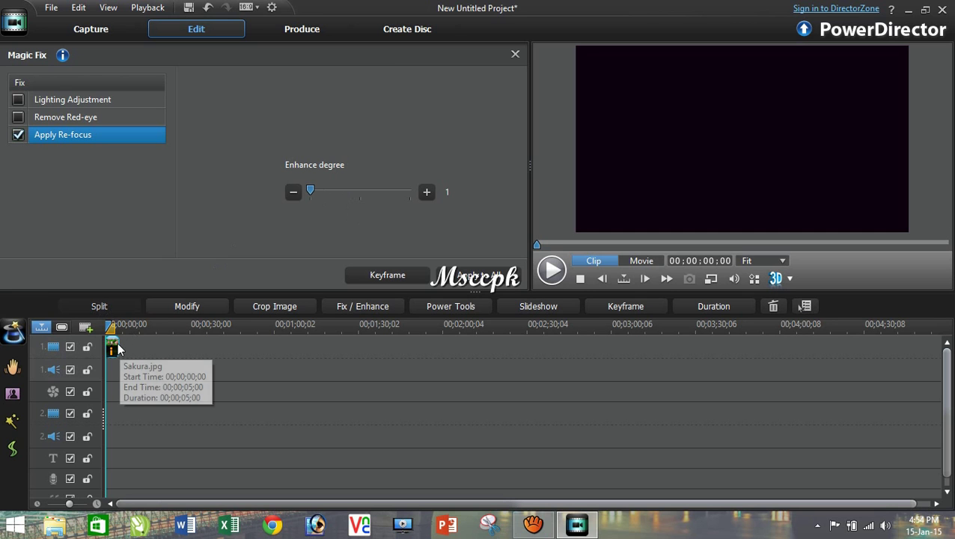
left_click(158, 350)
left_click(115, 348)
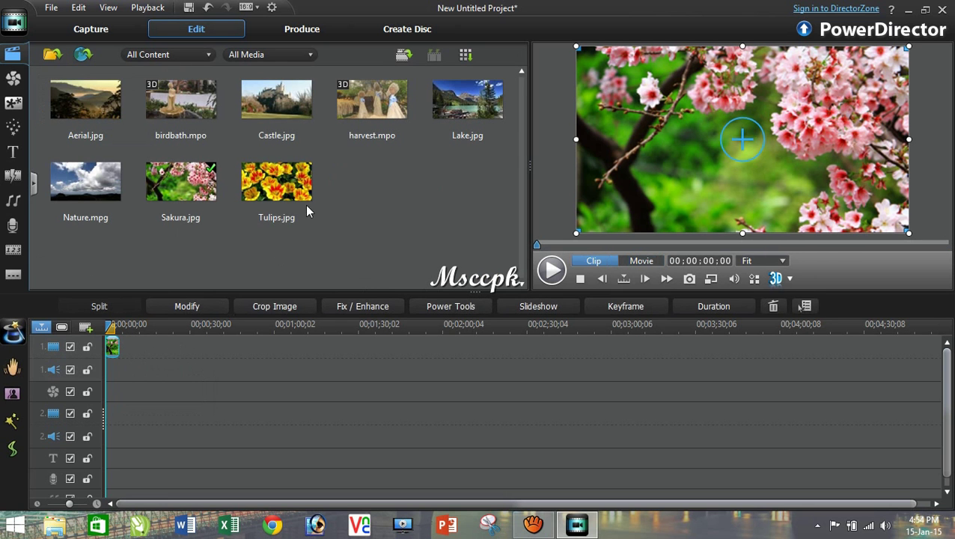
Reopen Magic Fix for the Sakura clip and enable Apply Re-focus with an enhance degree of 4
left_click(81, 8)
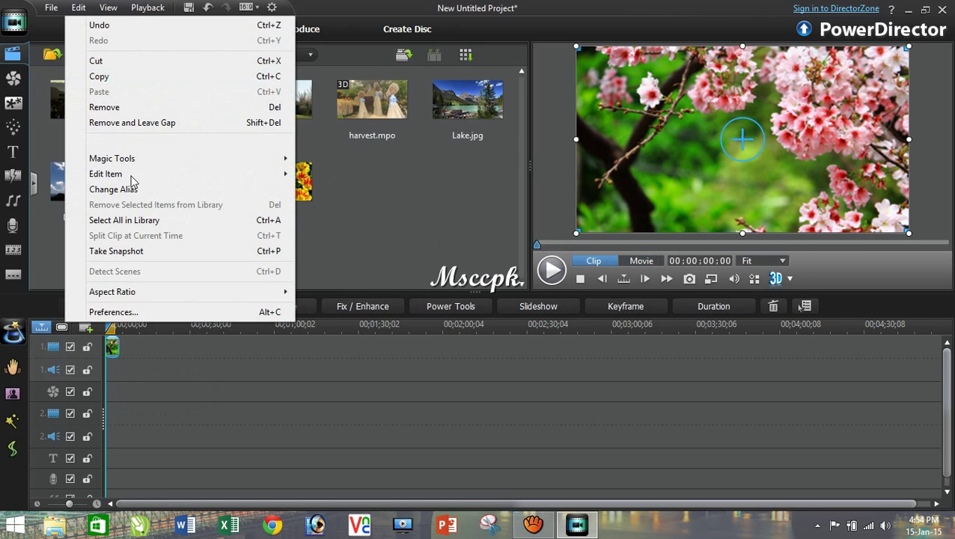
mouse_move(196, 166)
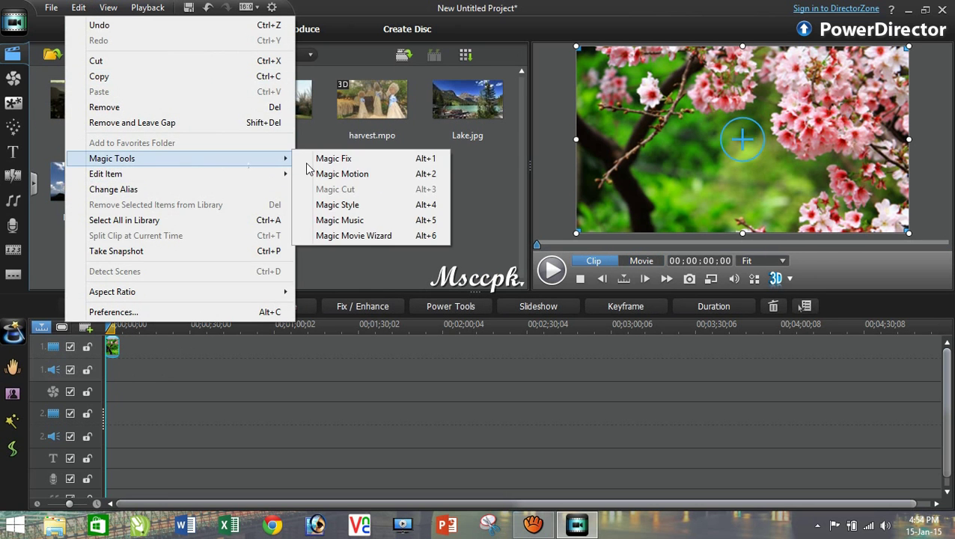
left_click(351, 160)
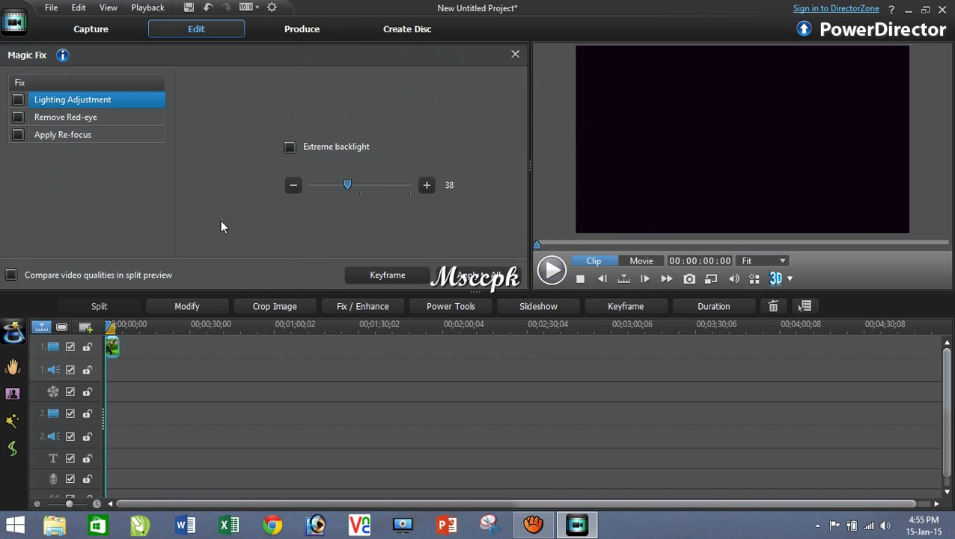
left_click(18, 135)
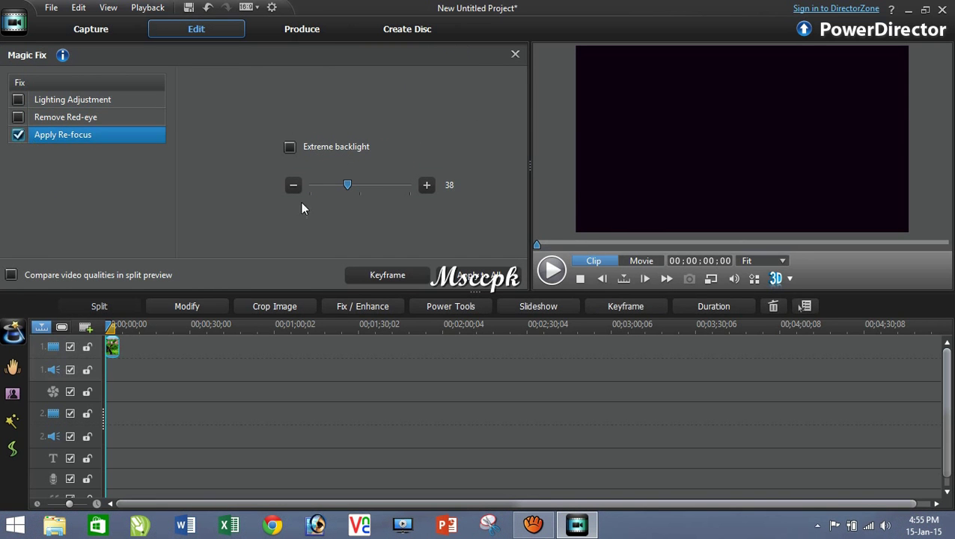
left_click(377, 189)
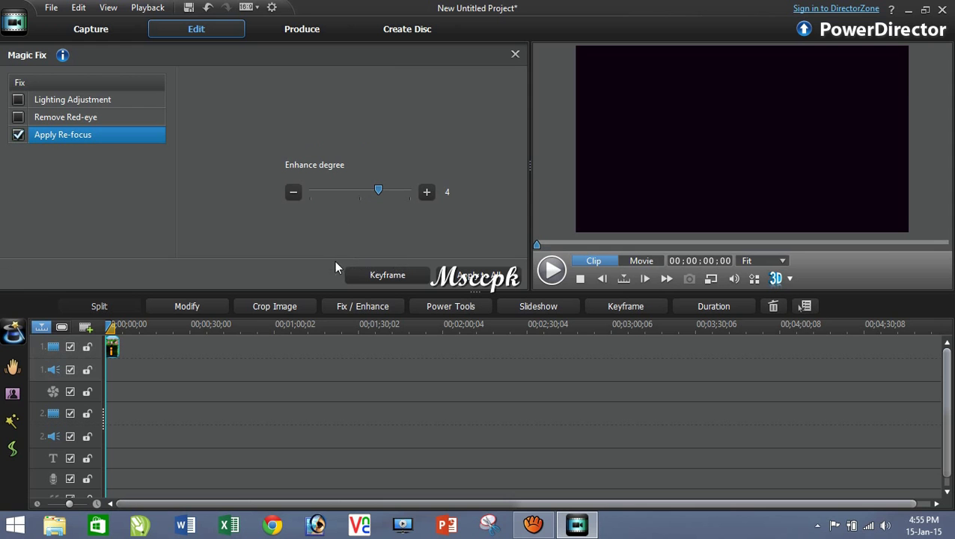
Open Magic Motion for the Sakura clip, apply the Random motion style and play the clip
left_click(78, 8)
mouse_move(254, 164)
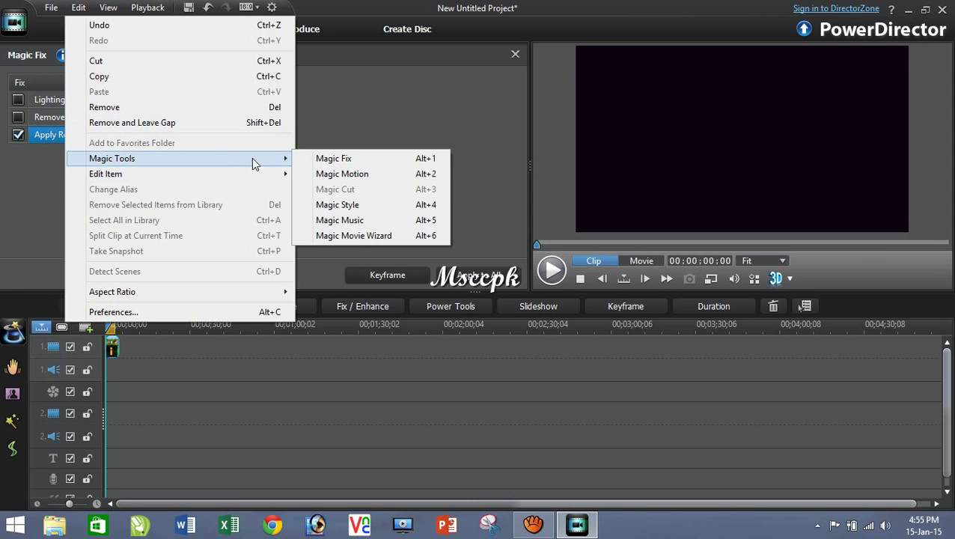
left_click(343, 175)
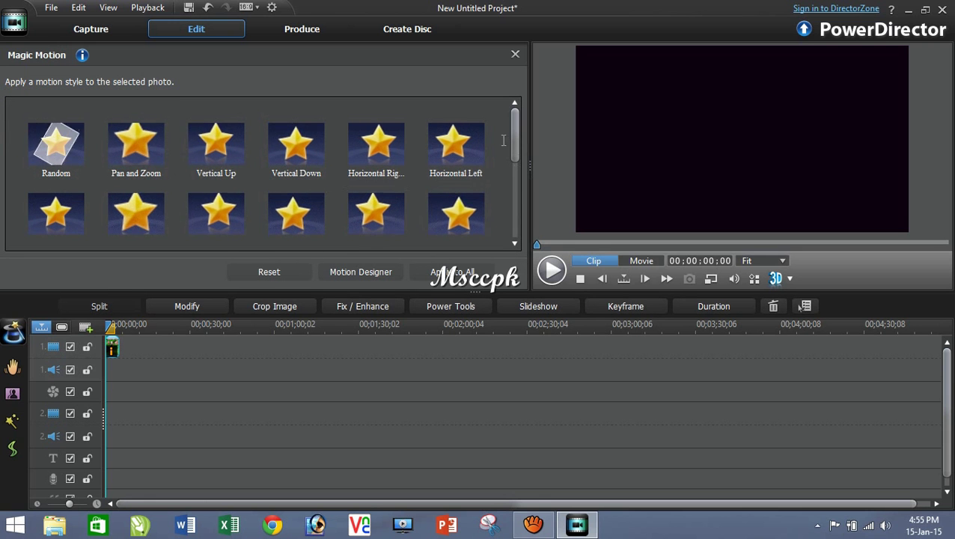
mouse_move(514, 154)
left_mouse_down()
mouse_move(514, 225)
mouse_move(514, 138)
left_mouse_up()
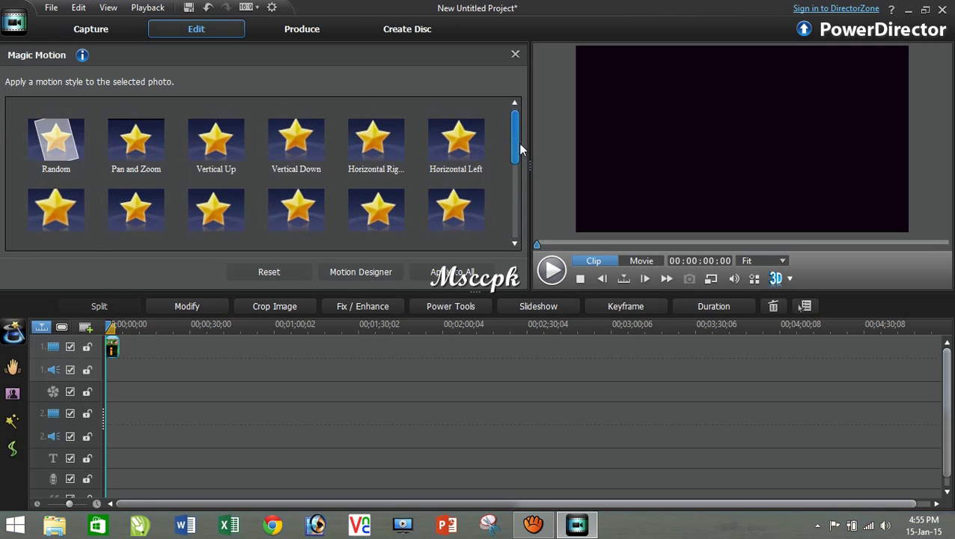
left_click(59, 150)
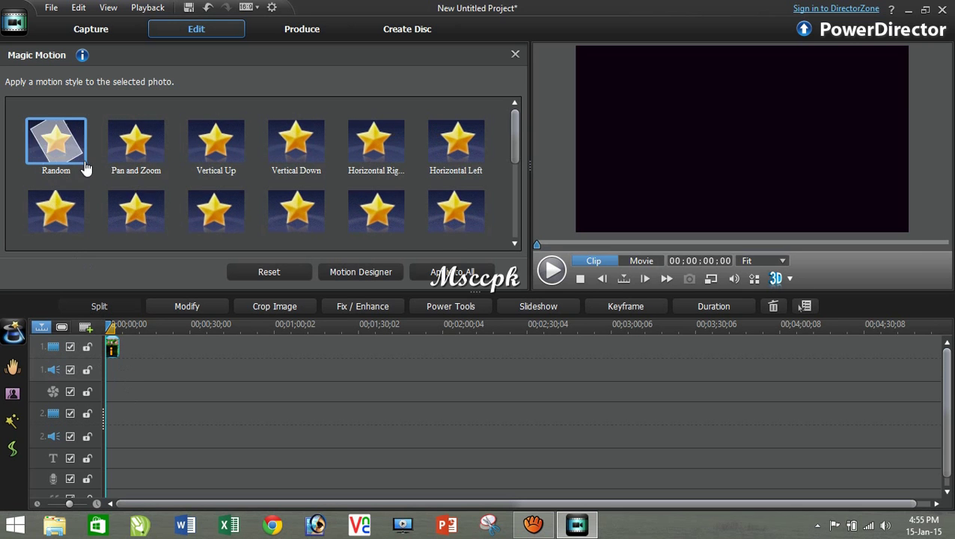
left_click(551, 273)
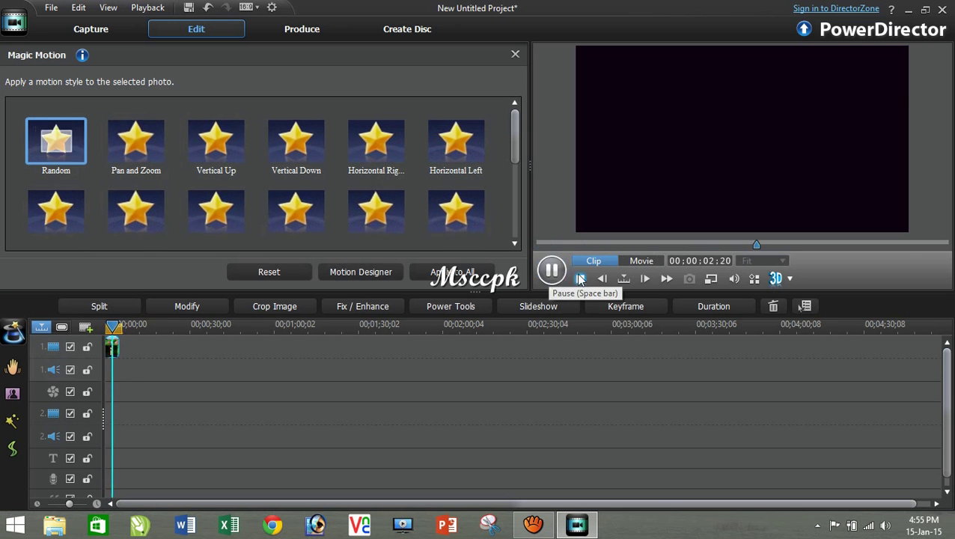
Try Pan and Zoom and then the motion style directly below it on the Sakura clip, playing and stopping the preview
left_click(149, 146)
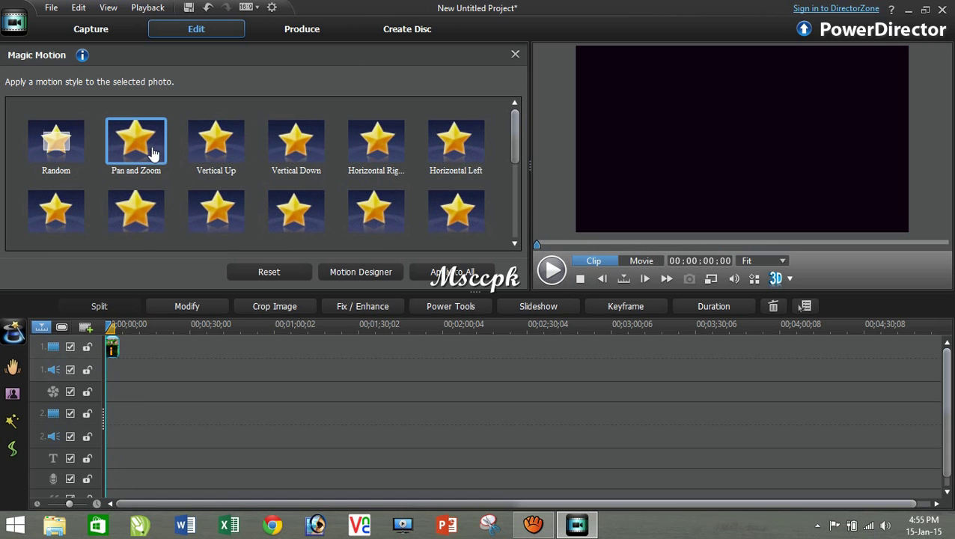
left_click(153, 216)
left_click(550, 271)
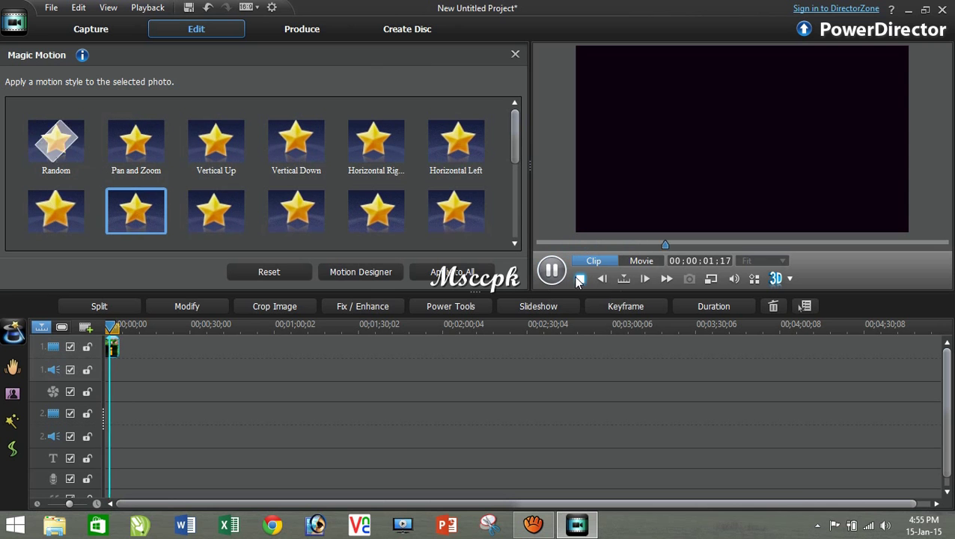
left_click(580, 279)
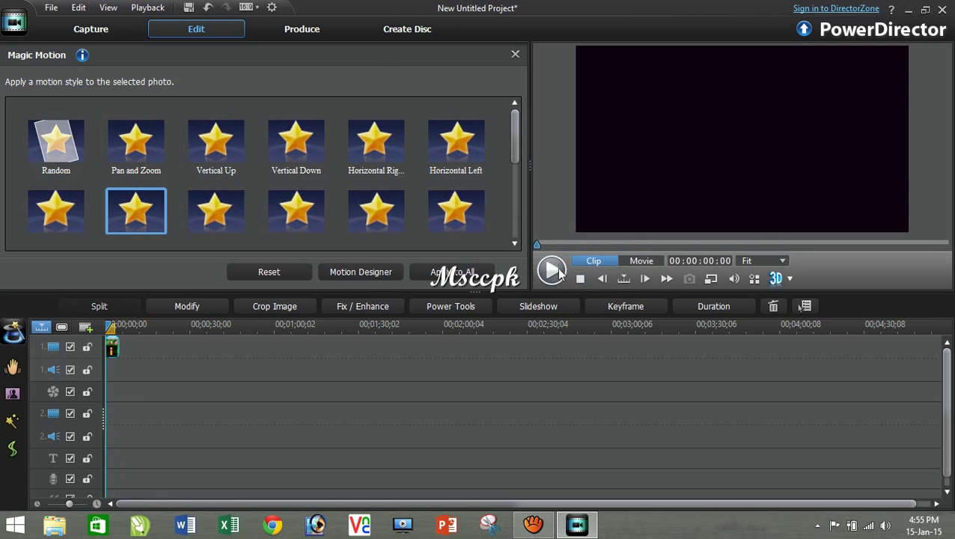
Open the User Defined motion style in the Magic Motion Designer, play its motion and cancel the designer
scroll(516, 228, "down", 5)
scroll(515, 228, "down", 2)
left_click(298, 193)
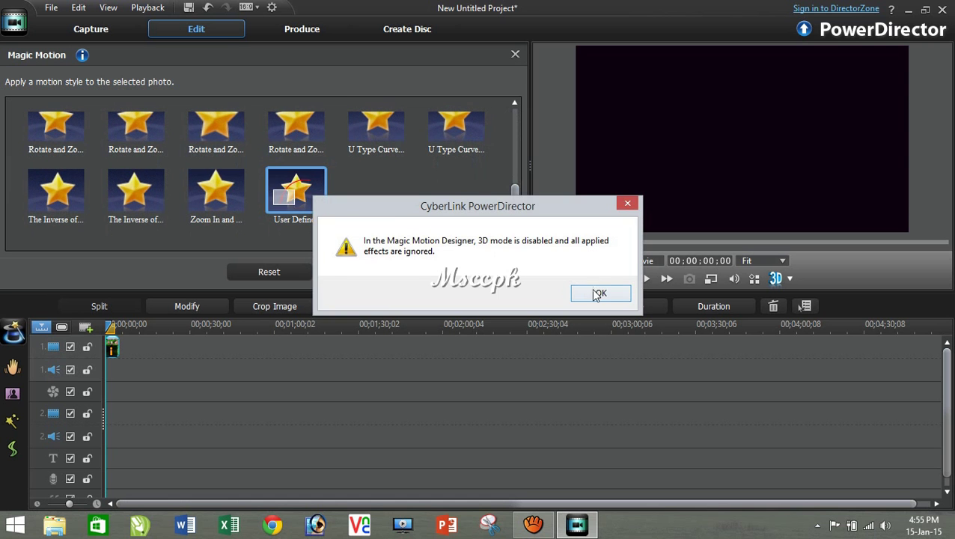
left_click(600, 294)
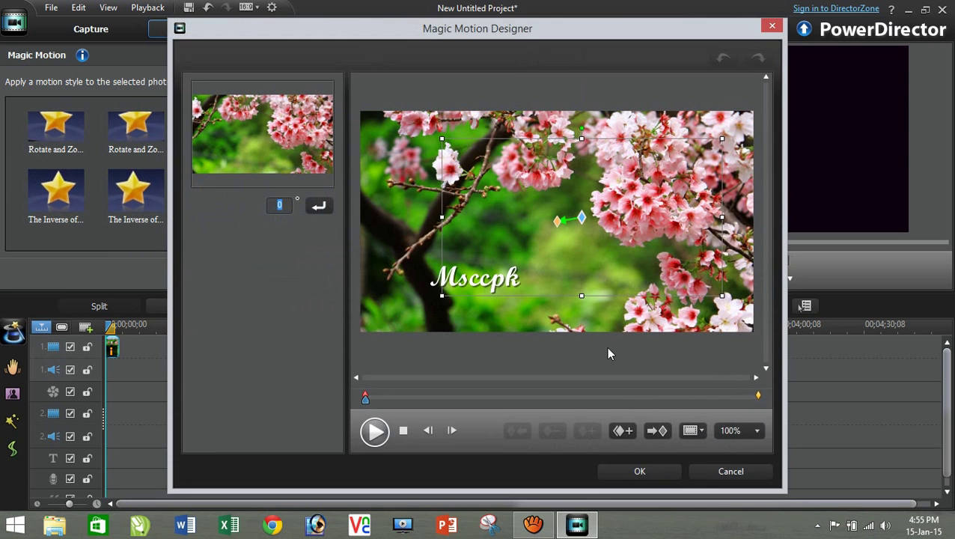
left_click(374, 432)
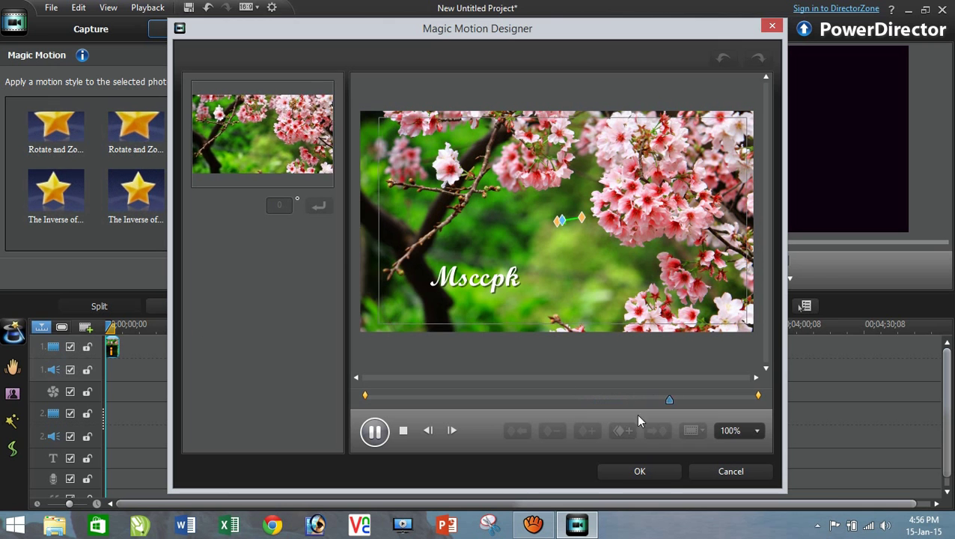
left_click(716, 471)
Apply the second "The Inverse of..." motion style to the Sakura clip, check the Magic Tools commands and deselect the clip
left_click(216, 193)
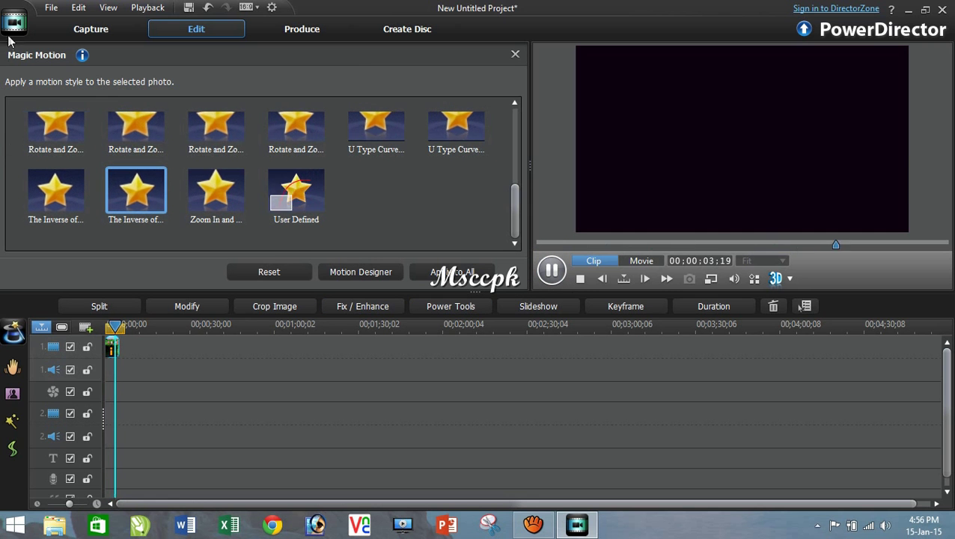
left_click(78, 7)
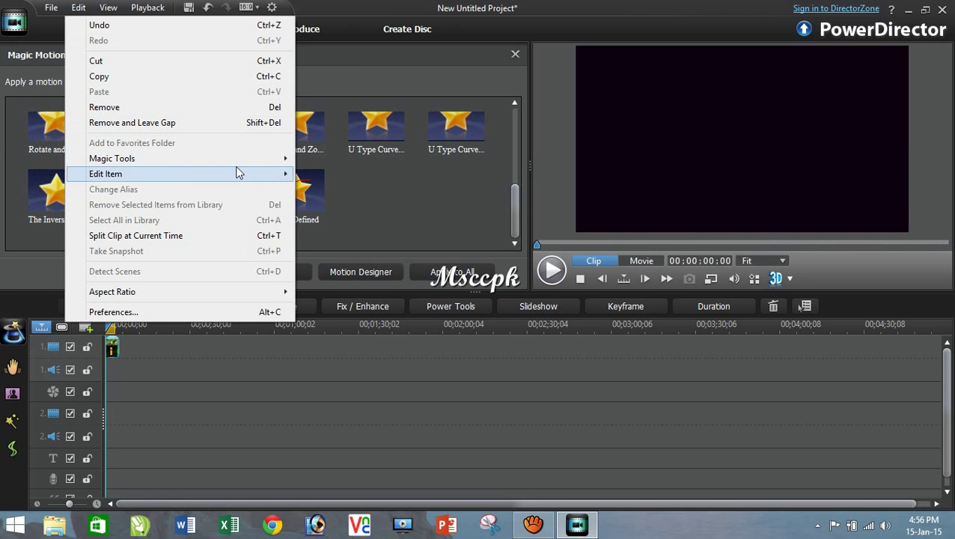
mouse_move(300, 164)
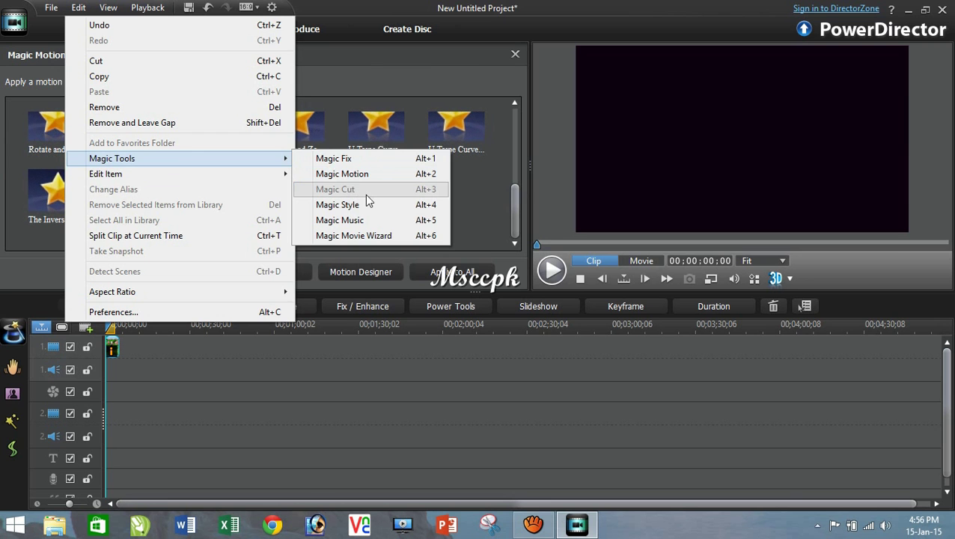
left_click(212, 373)
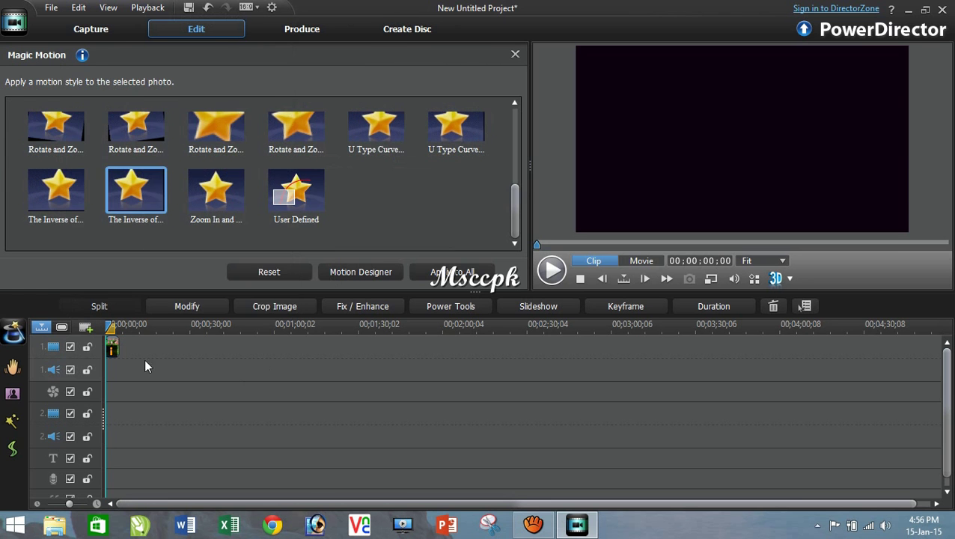
Reselect the Sakura clip and open Magic Style for it, accepting the loss of previously applied effects
left_click(112, 346)
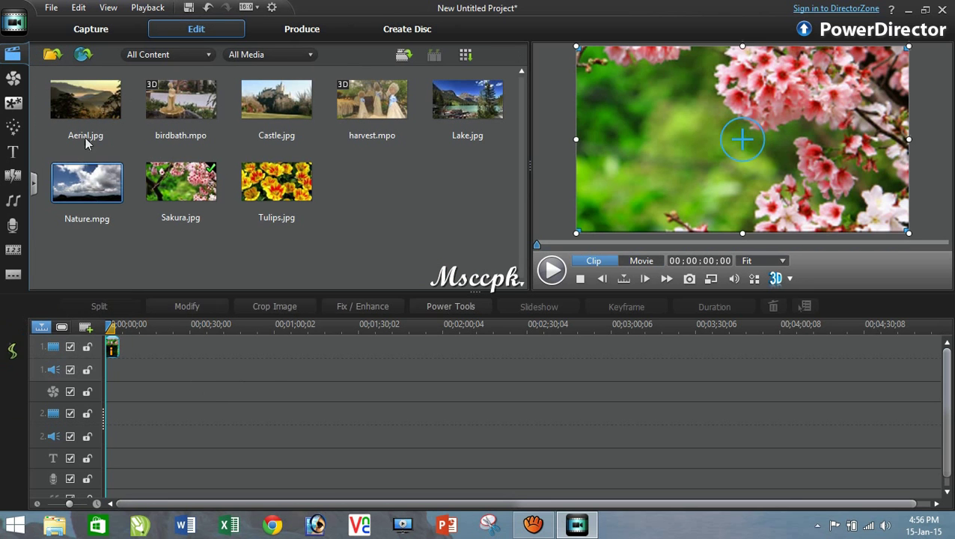
left_click(106, 9)
mouse_move(75, 9)
mouse_move(241, 161)
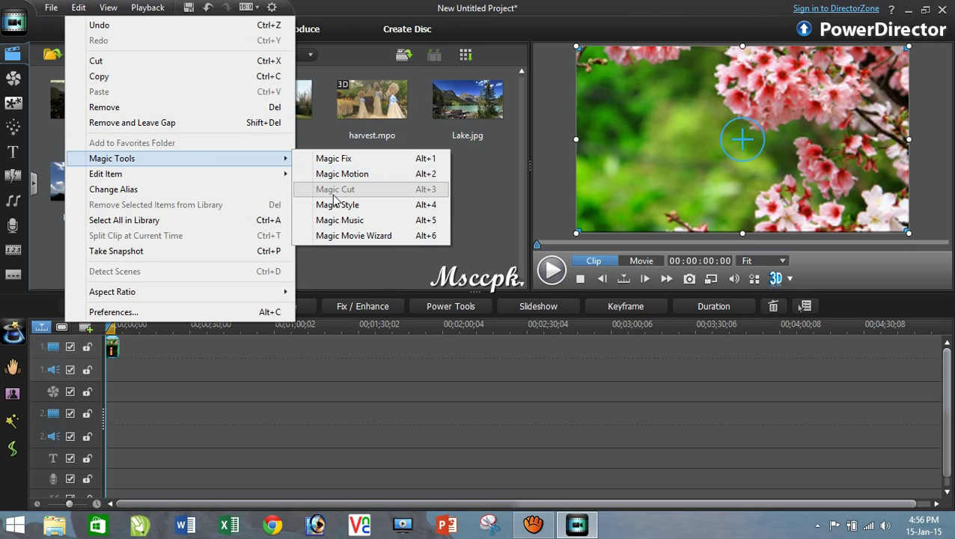
left_click(395, 208)
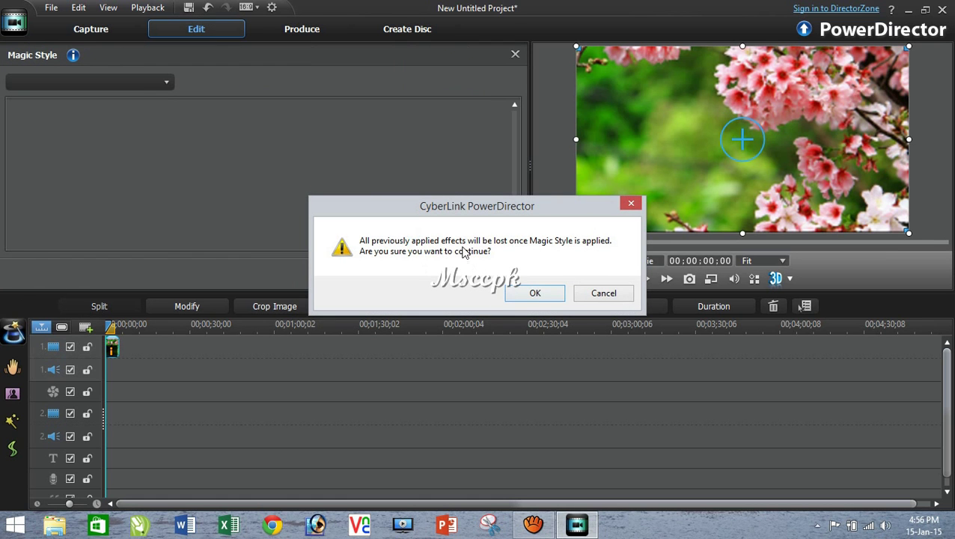
left_click(536, 293)
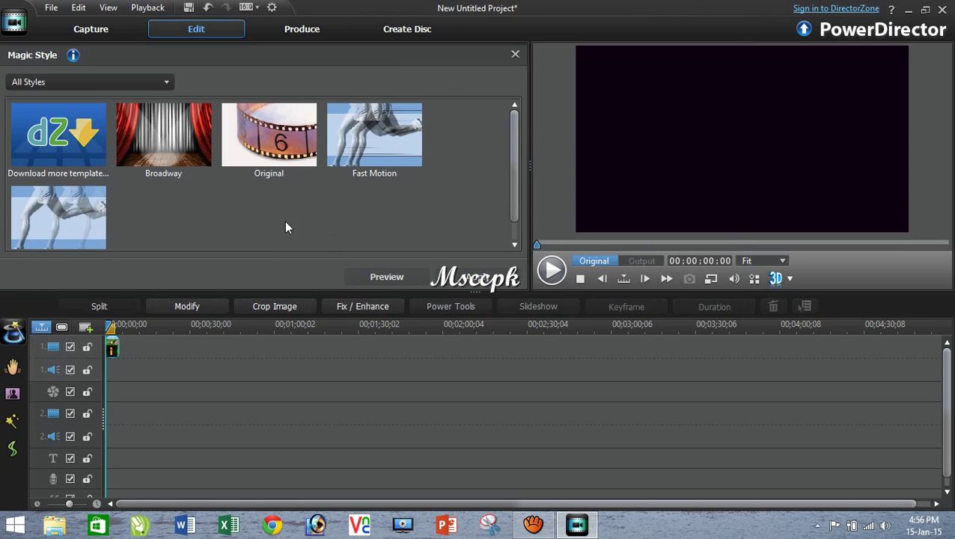
Generate and play output previews of the Broadway and then the Original Magic Style for the Sakura clip
left_click(181, 154)
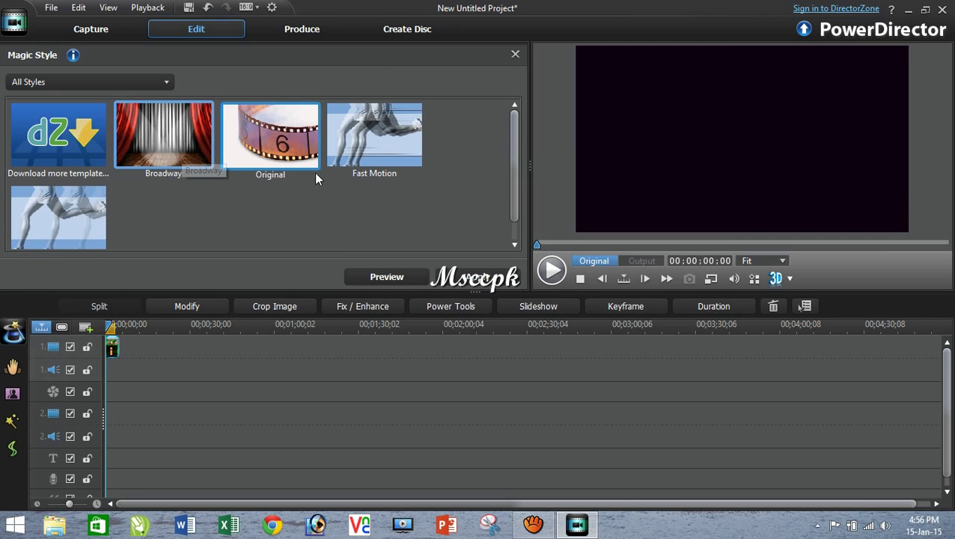
left_click(155, 155)
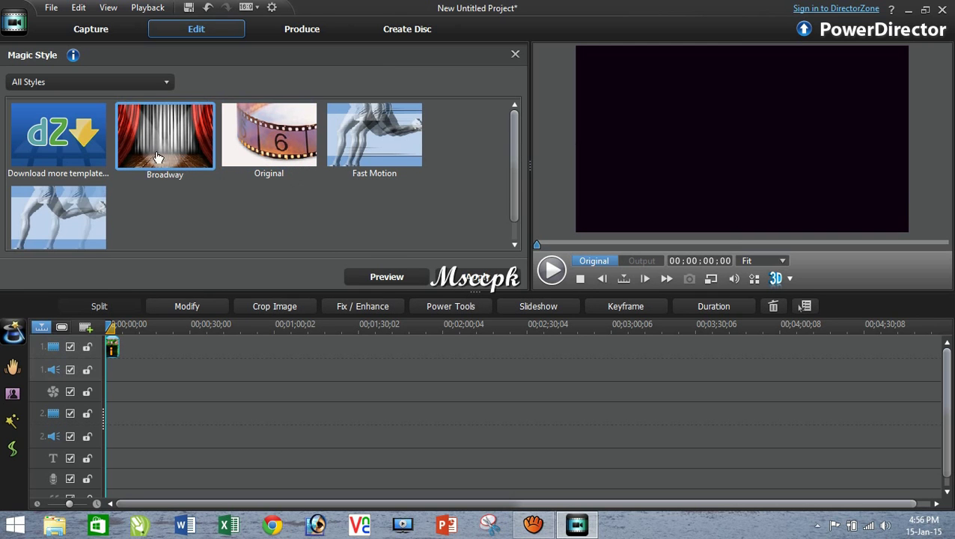
left_click(388, 275)
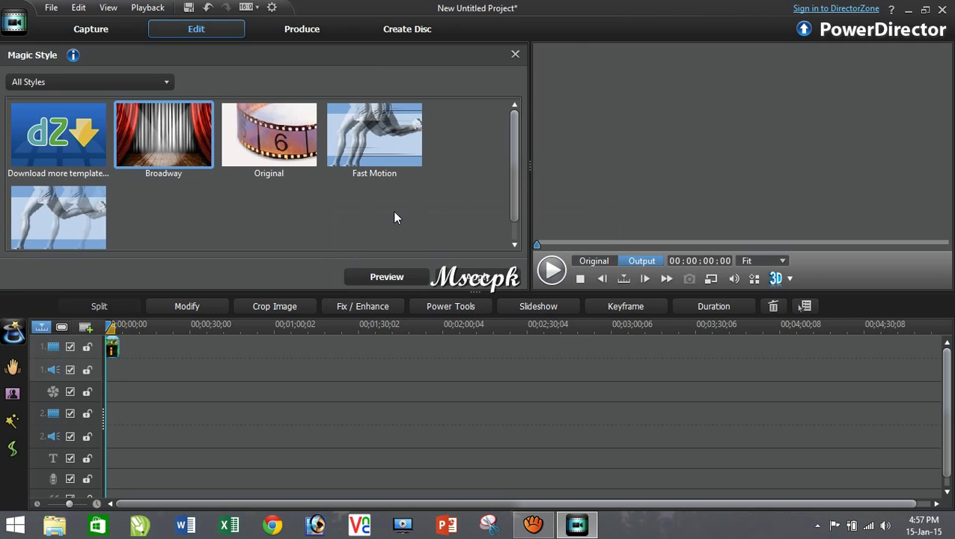
left_click(550, 270)
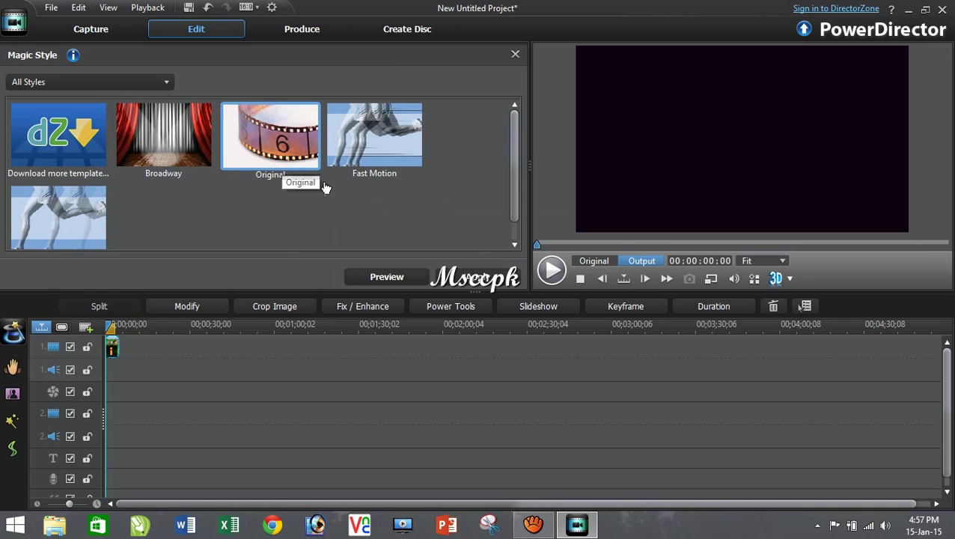
left_click(397, 278)
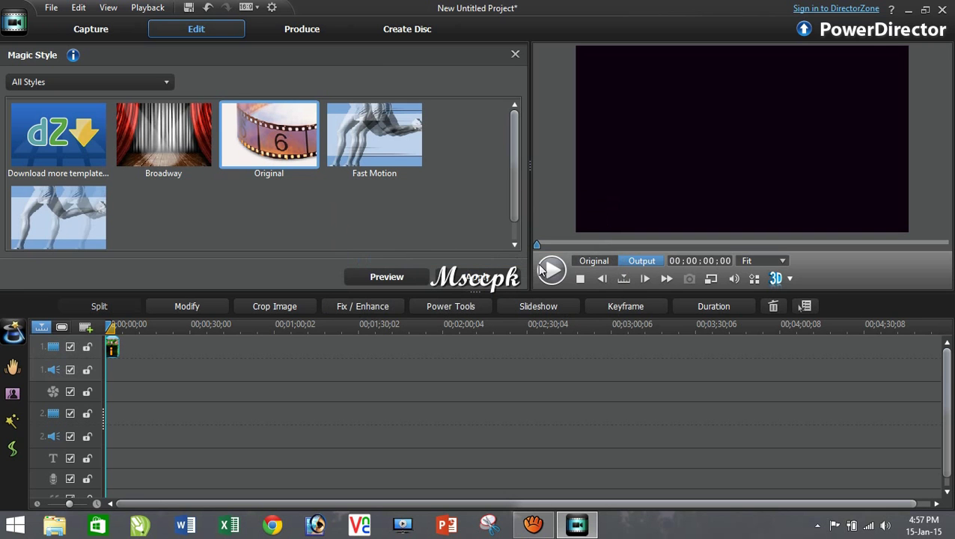
left_click(565, 273)
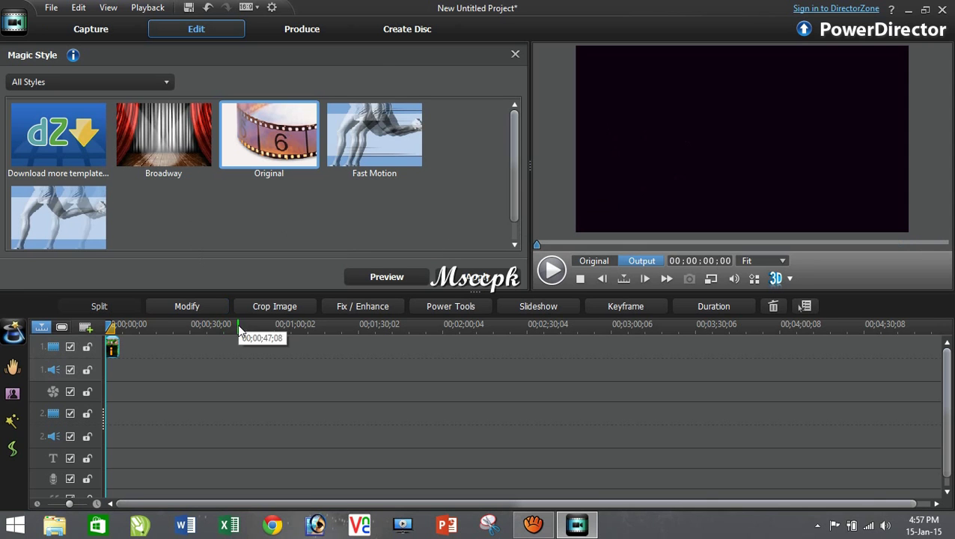
Open Magic Music, choose the song 1000 Miles, play its variation and stop the preview
left_click(79, 7)
mouse_move(226, 158)
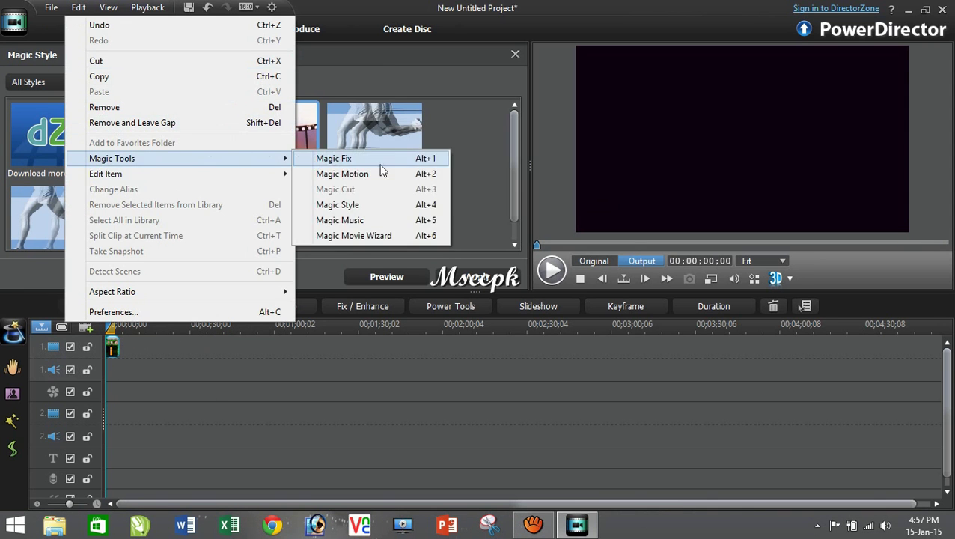
left_click(362, 222)
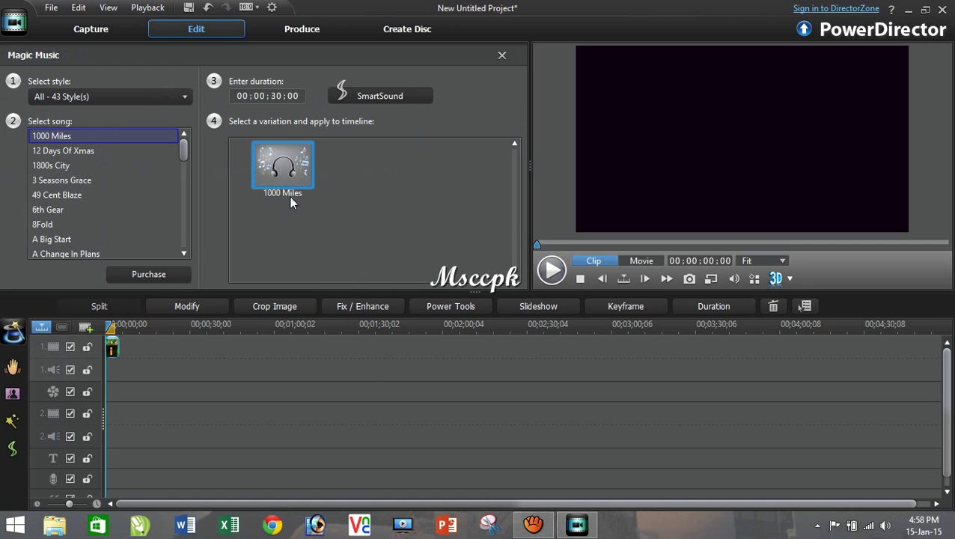
left_click(70, 152)
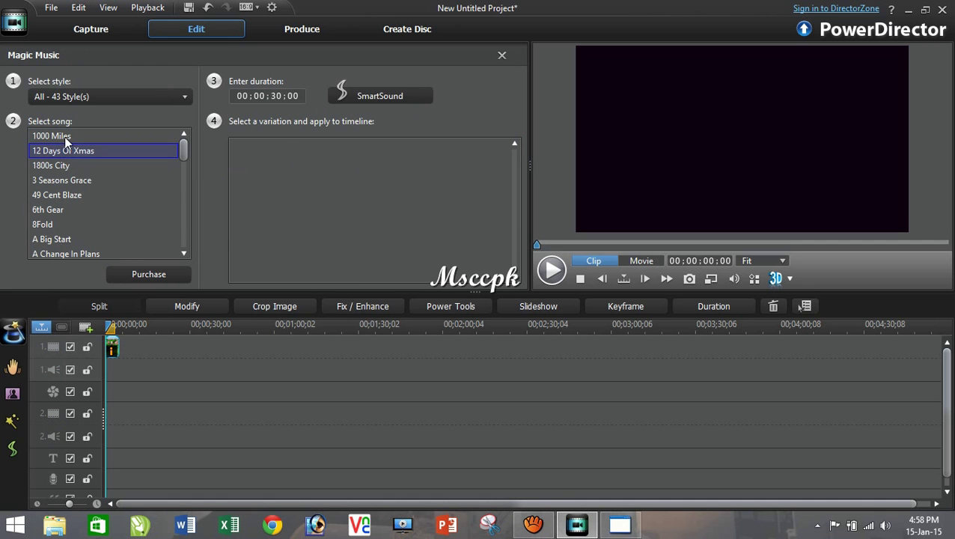
left_click(67, 137)
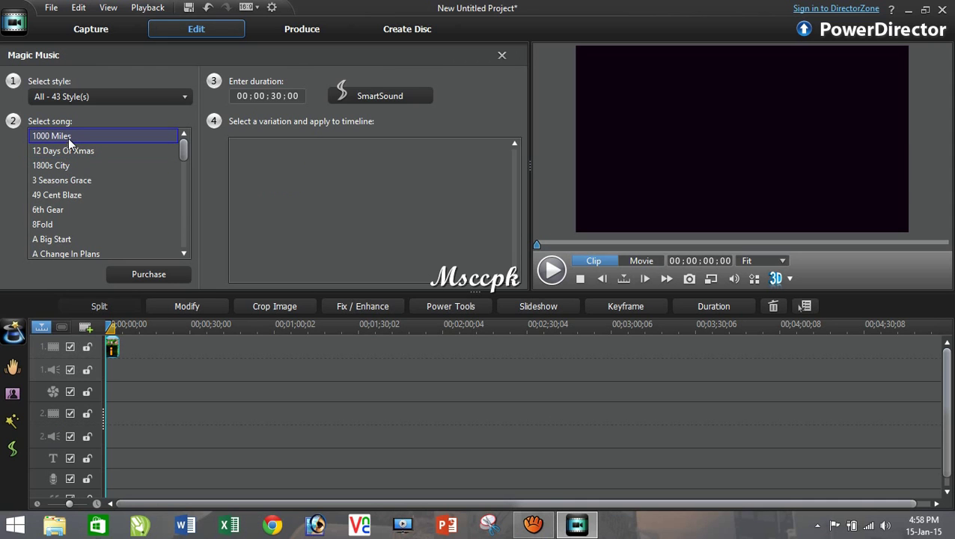
left_click(293, 180)
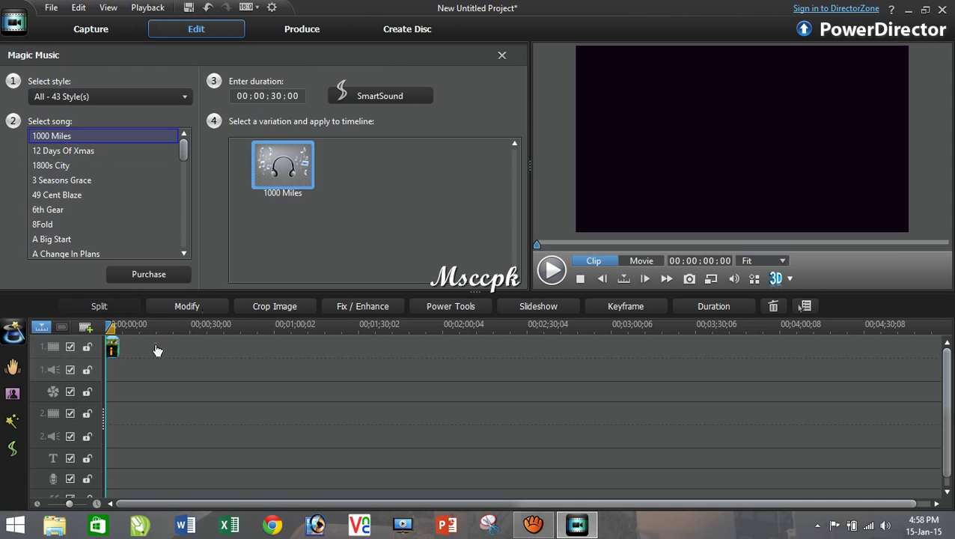
left_click(281, 171)
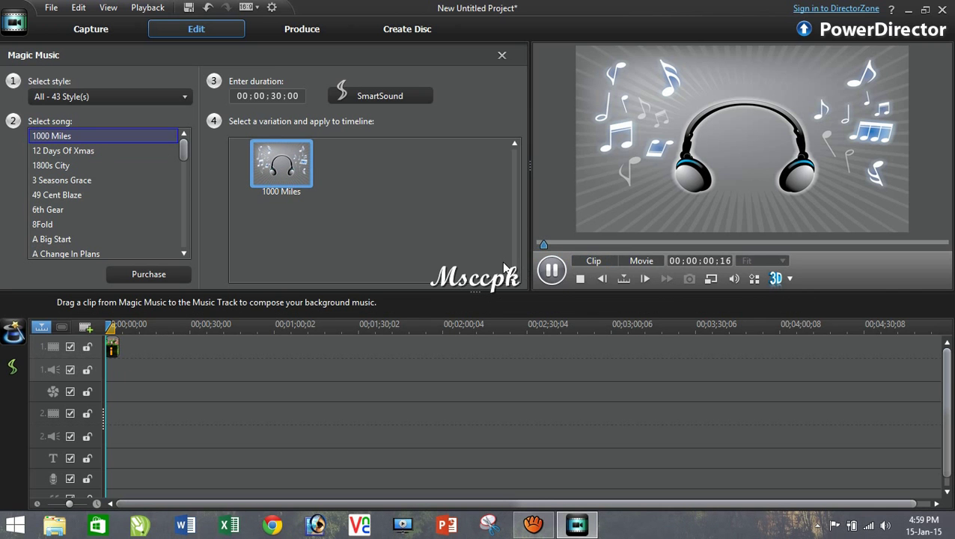
left_click(580, 278)
Go through the Magic Movie Wizard's source, style and adjustment pages with Media Library and Broadway selected, keeping the original duration, and leave the wizard
left_click(77, 8)
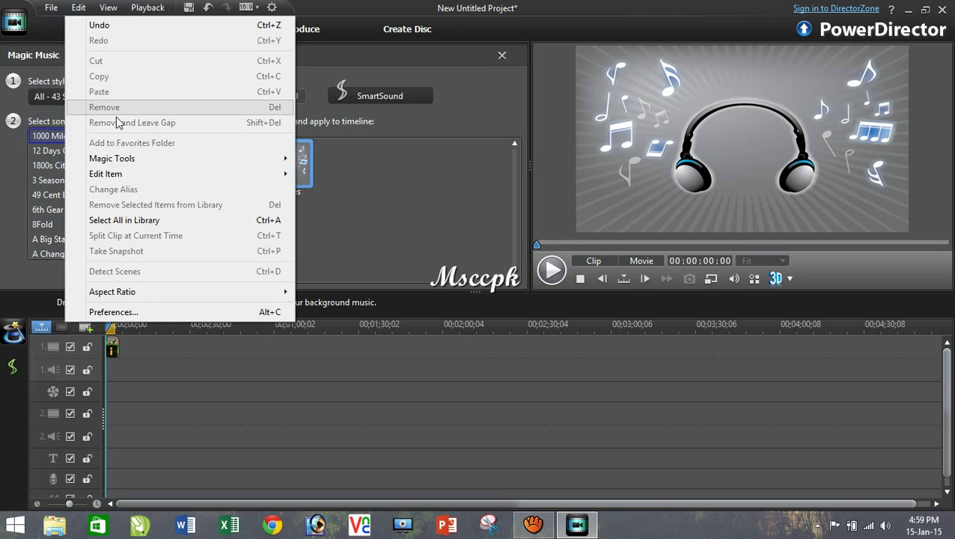
mouse_move(266, 175)
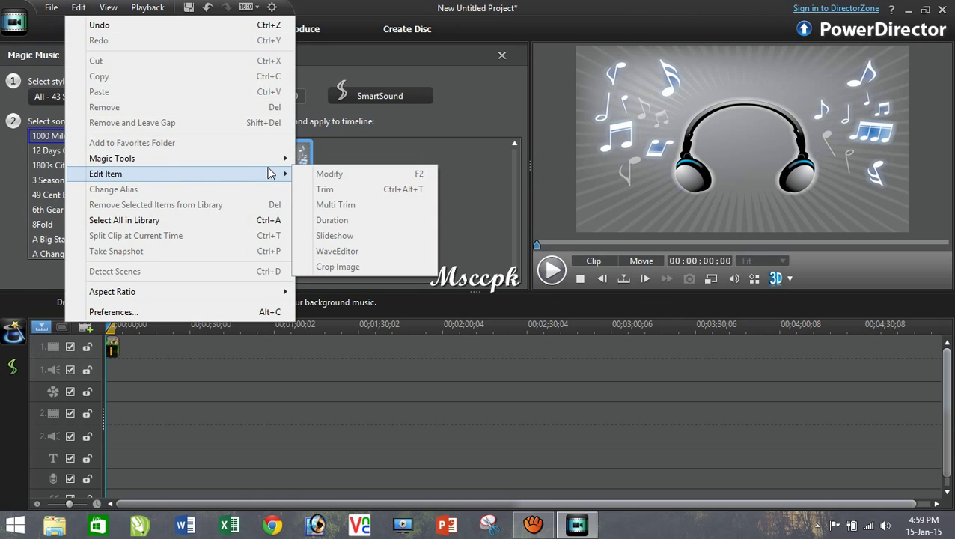
mouse_move(277, 159)
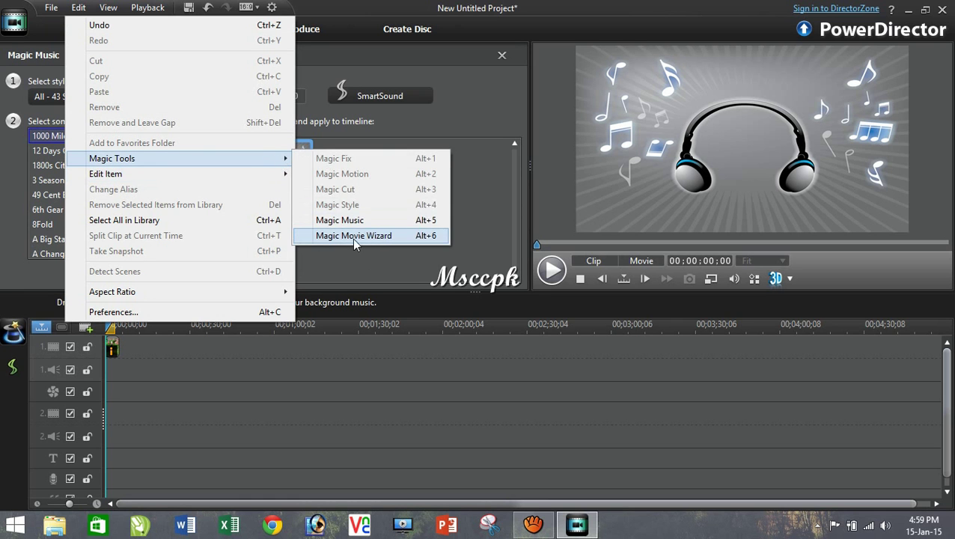
left_click(378, 238)
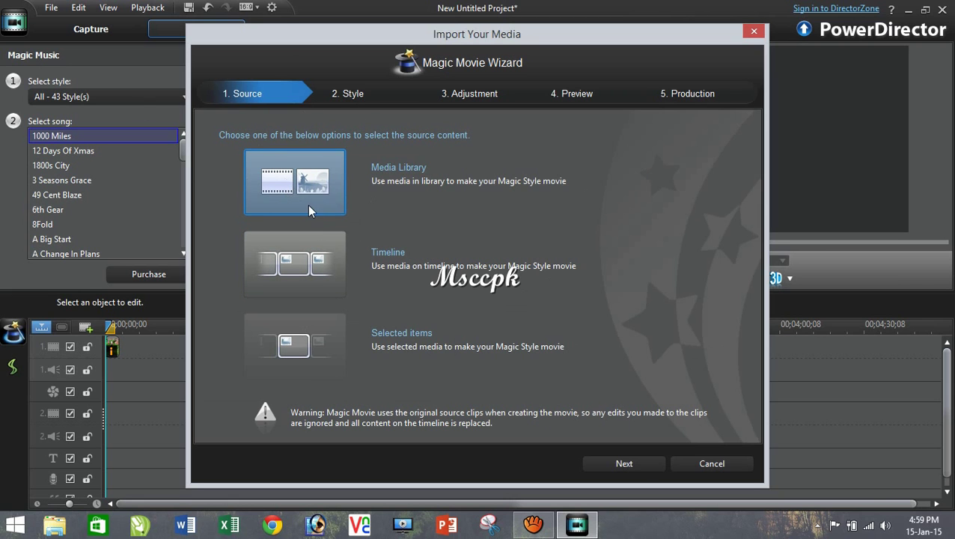
left_click(621, 464)
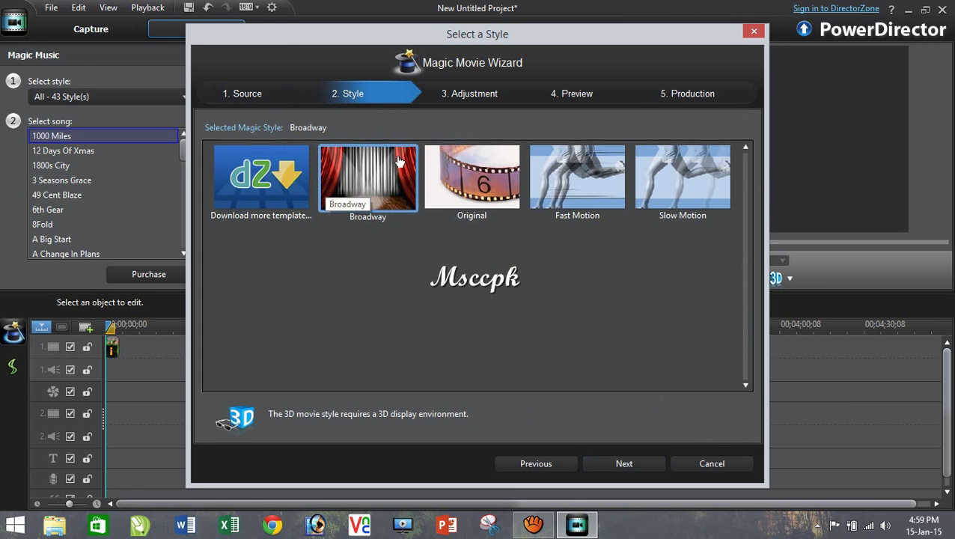
left_click(637, 466)
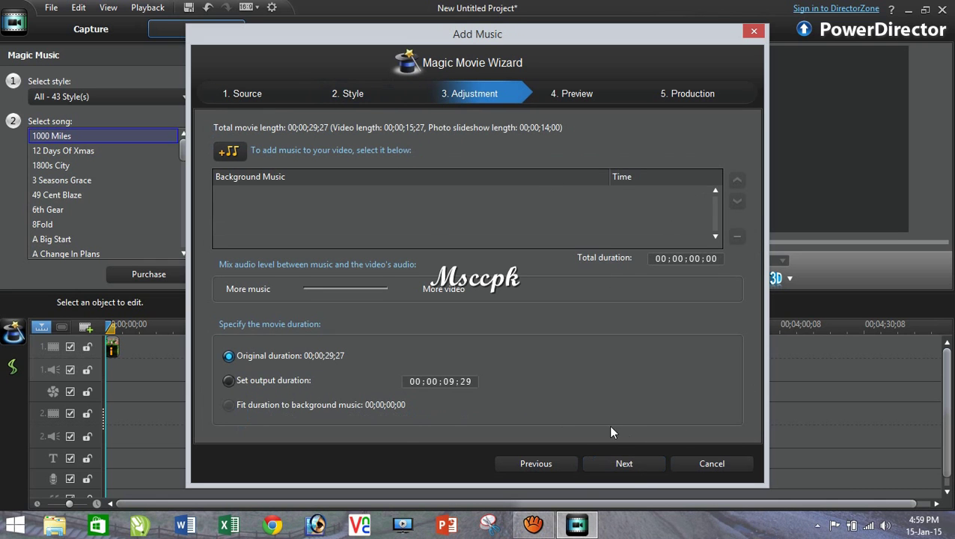
left_click(622, 463)
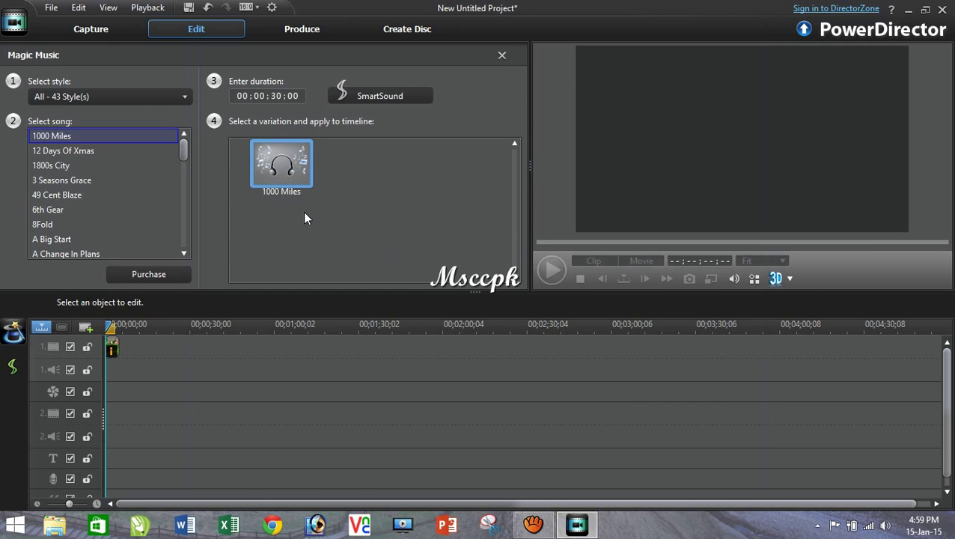
Check the Edit Item commands and delete the Sakura clip from the first video track
left_click(85, 10)
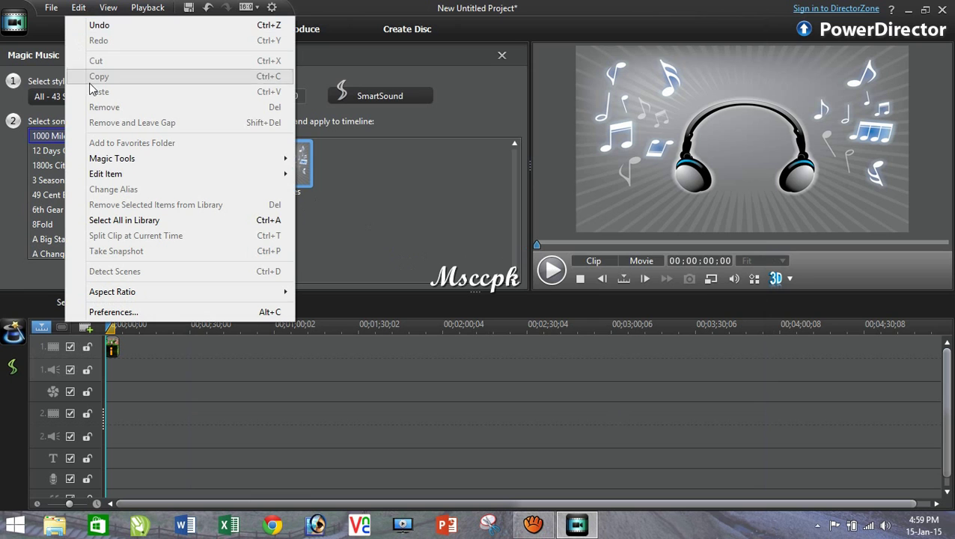
mouse_move(148, 176)
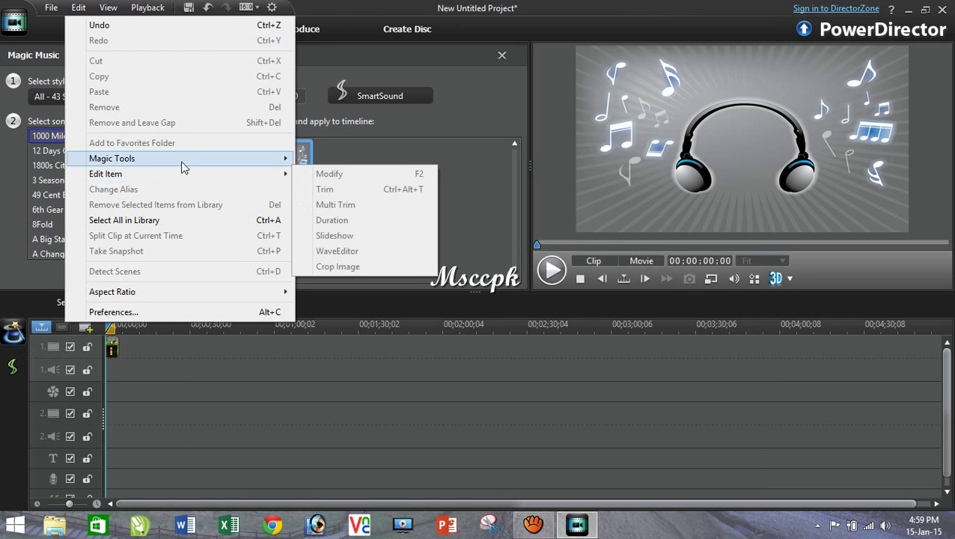
left_click(283, 401)
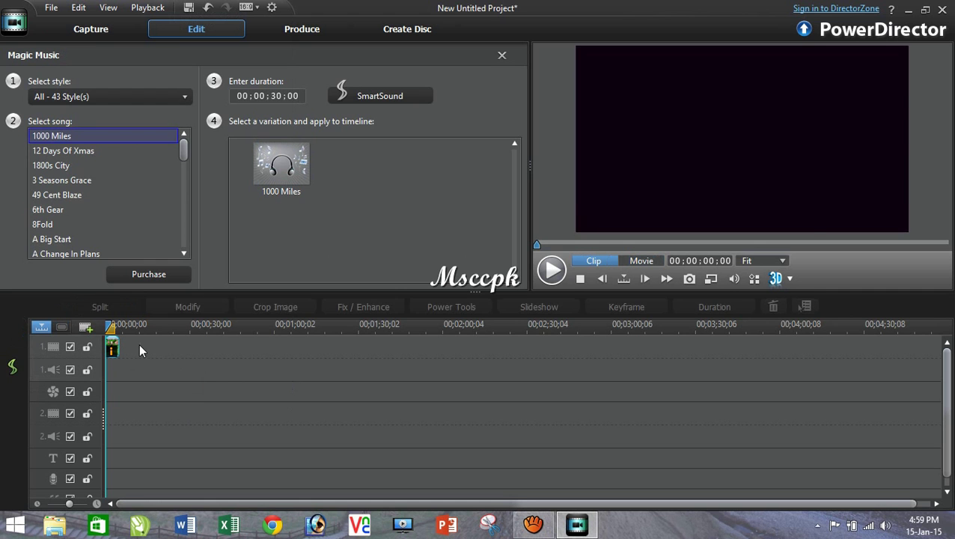
left_click(111, 348)
key("Delete")
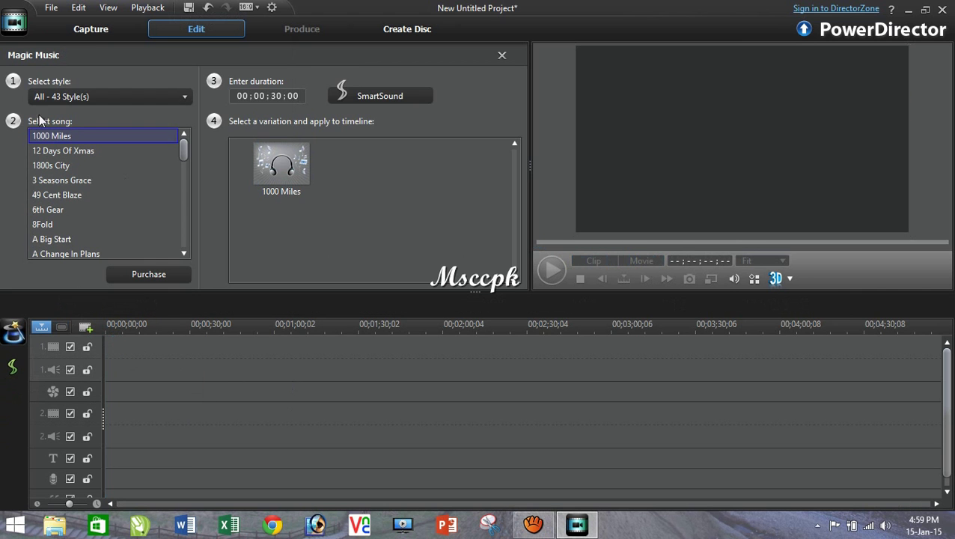
Close Magic Music and place Tulips.jpg followed by Castle.jpg on the first video track
left_click(501, 55)
left_click_drag(259, 196, 109, 351)
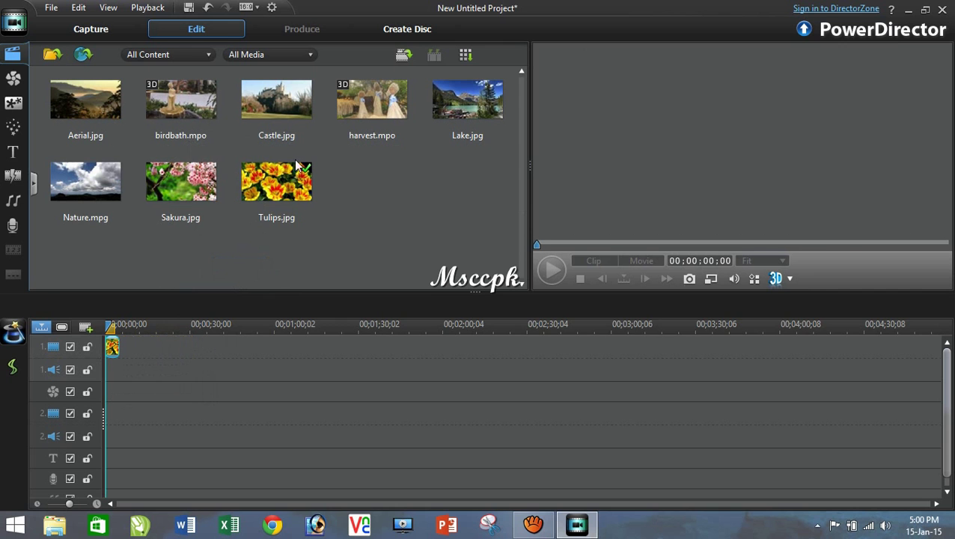
left_click_drag(187, 411, 121, 350)
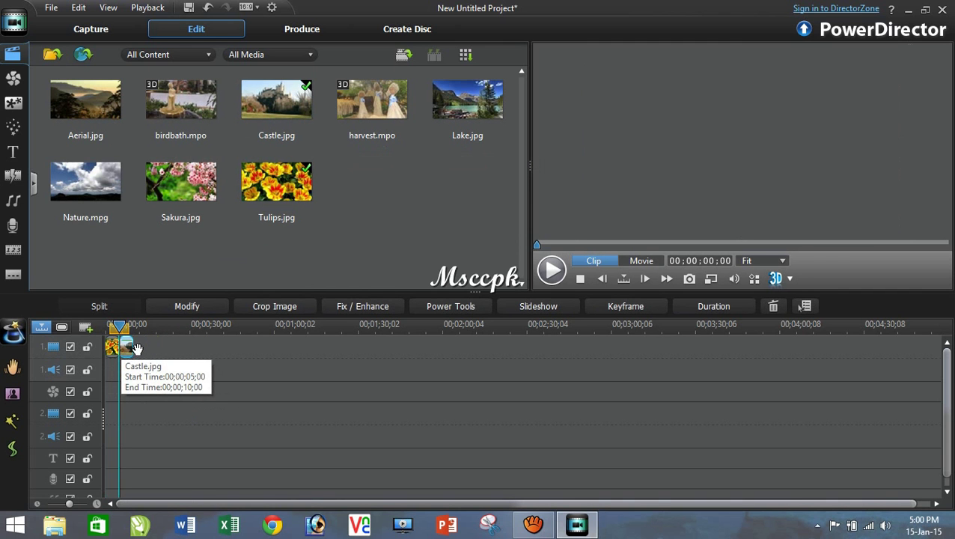
Open the Castle clip for modification in the PiP Designer and move the designer window up slightly
left_click(92, 8)
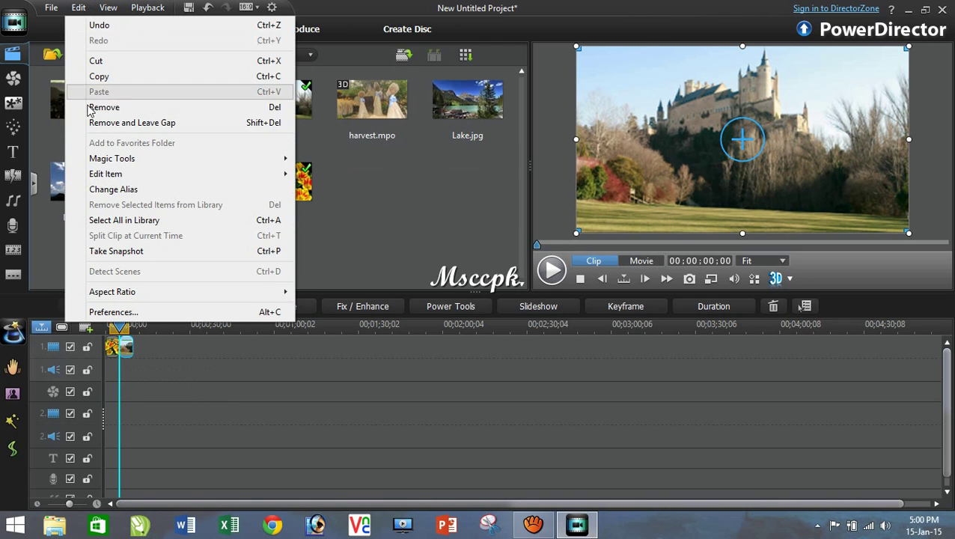
mouse_move(257, 175)
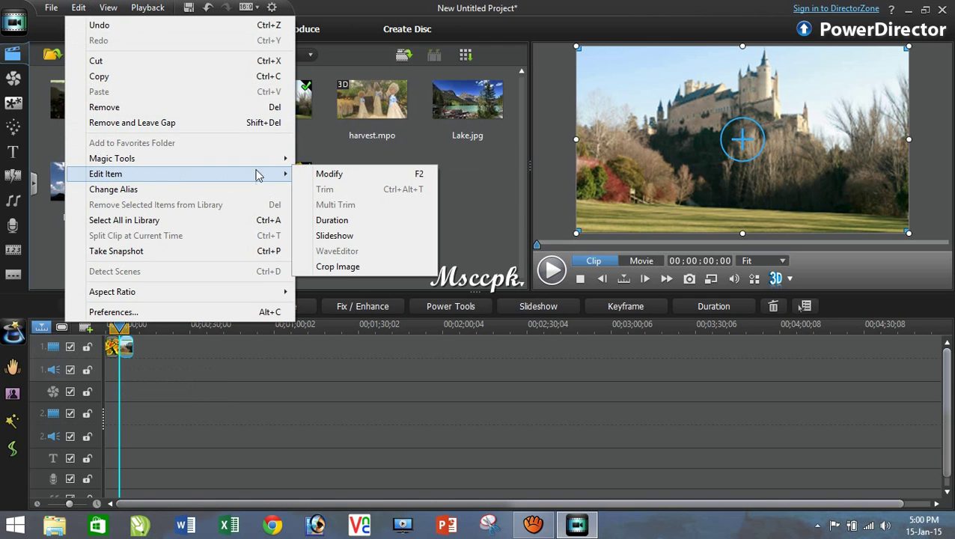
left_click(348, 174)
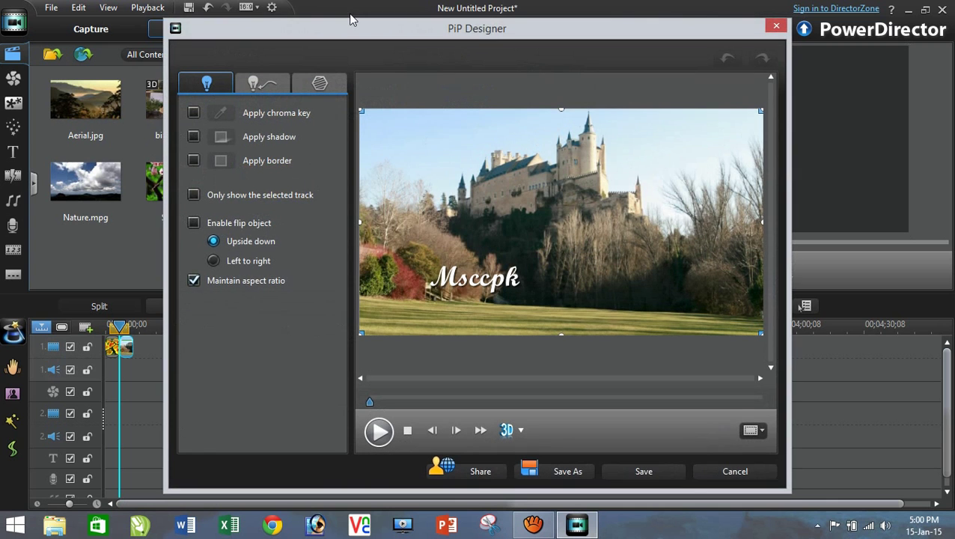
left_click_drag(371, 31, 372, 13)
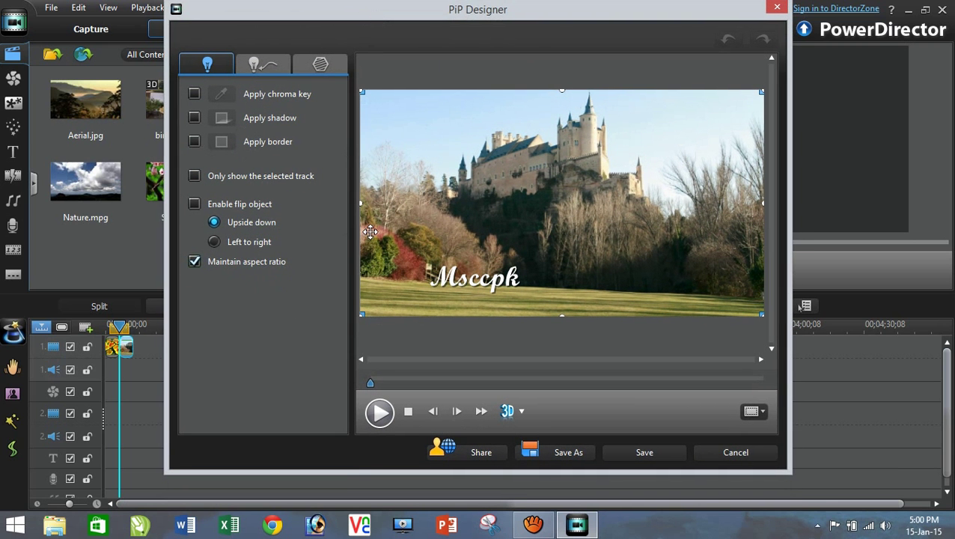
Enable chroma key for the Castle clip and set the zoom ratio in its settings to 25% and then 75%
left_click(194, 95)
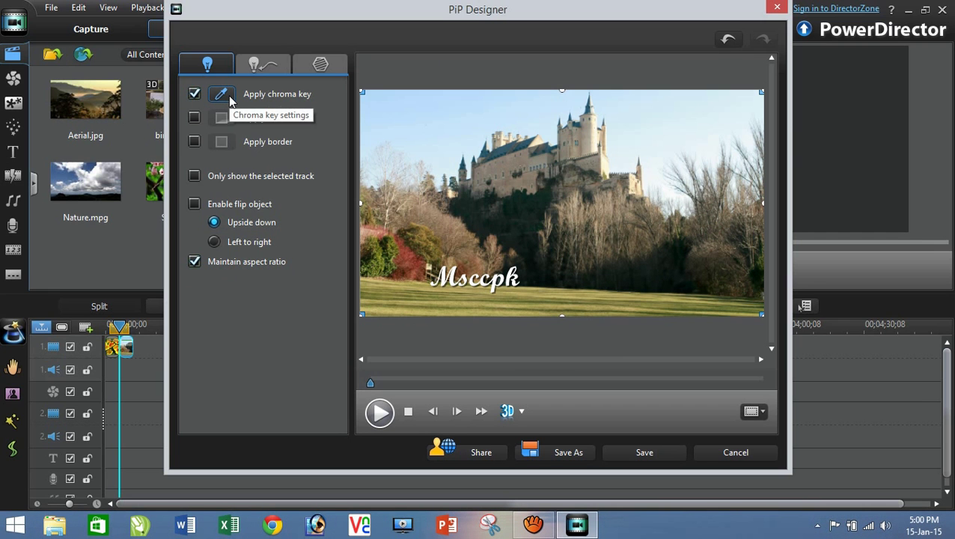
left_click(221, 95)
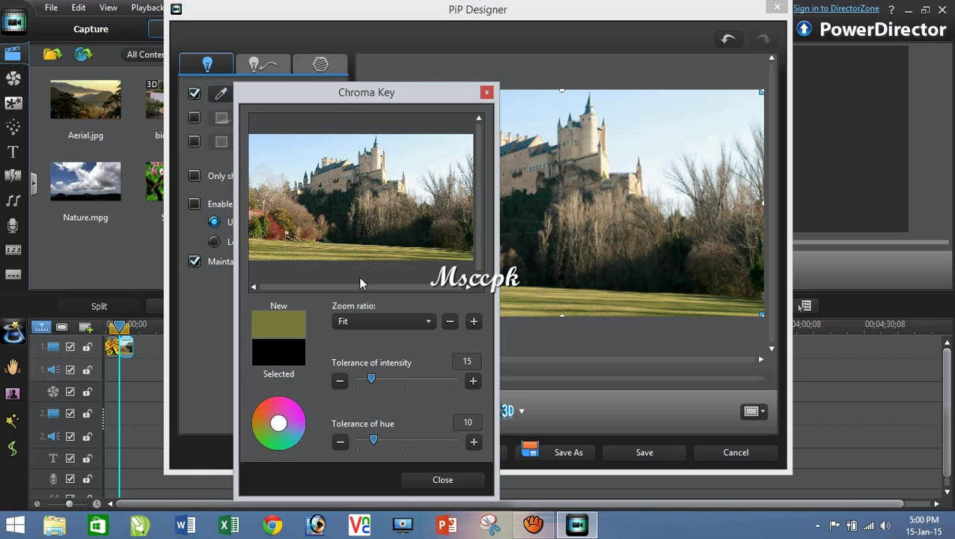
left_click(370, 322)
left_click(360, 354)
left_click(357, 323)
left_click(360, 341)
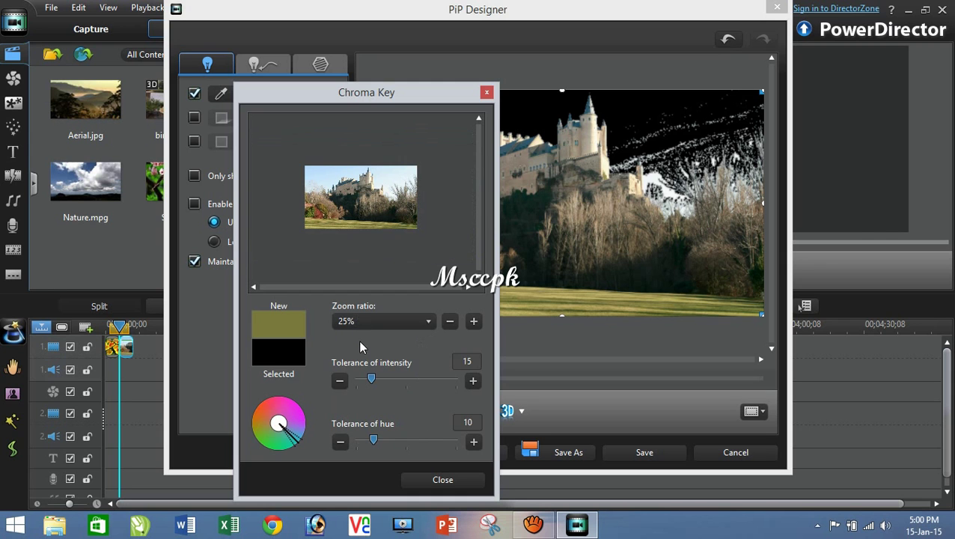
left_click(367, 320)
left_click(363, 363)
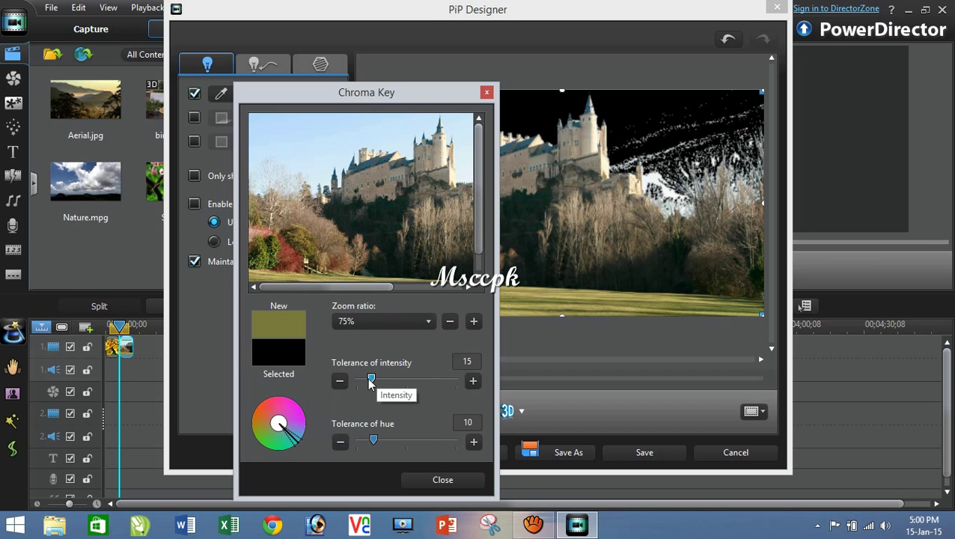
Set the chroma key tolerance of intensity to 54 and of hue to 33, close its settings and turn chroma key off
left_click_drag(376, 383, 409, 380)
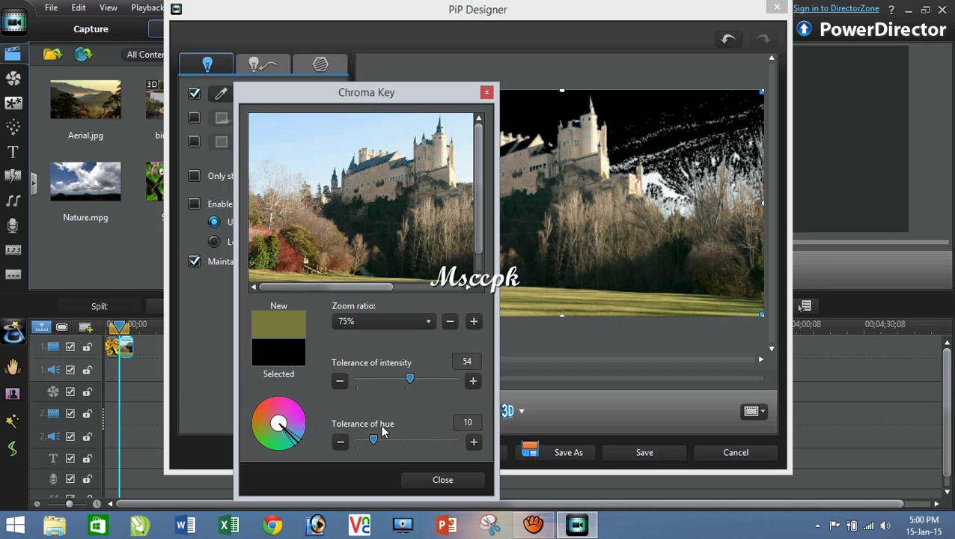
left_click_drag(386, 441, 410, 441)
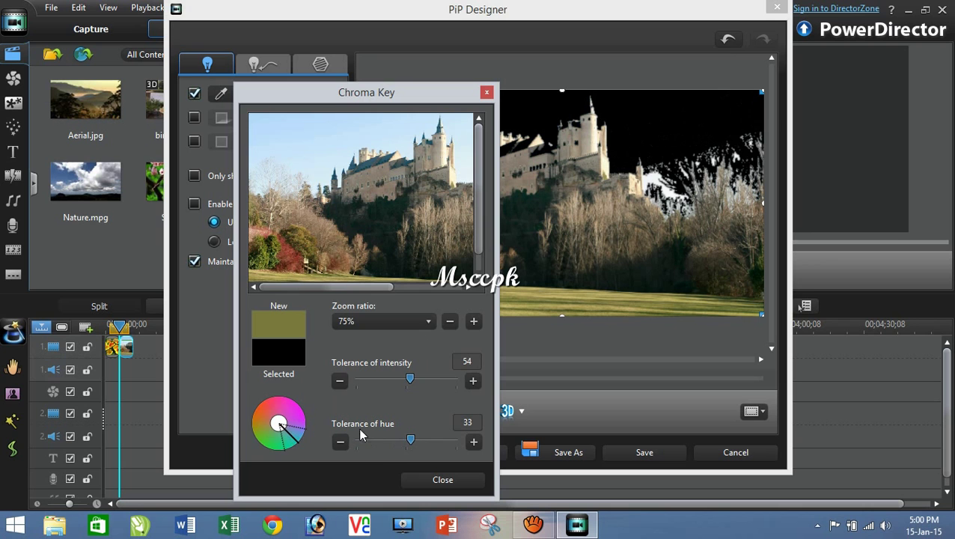
left_click(445, 480)
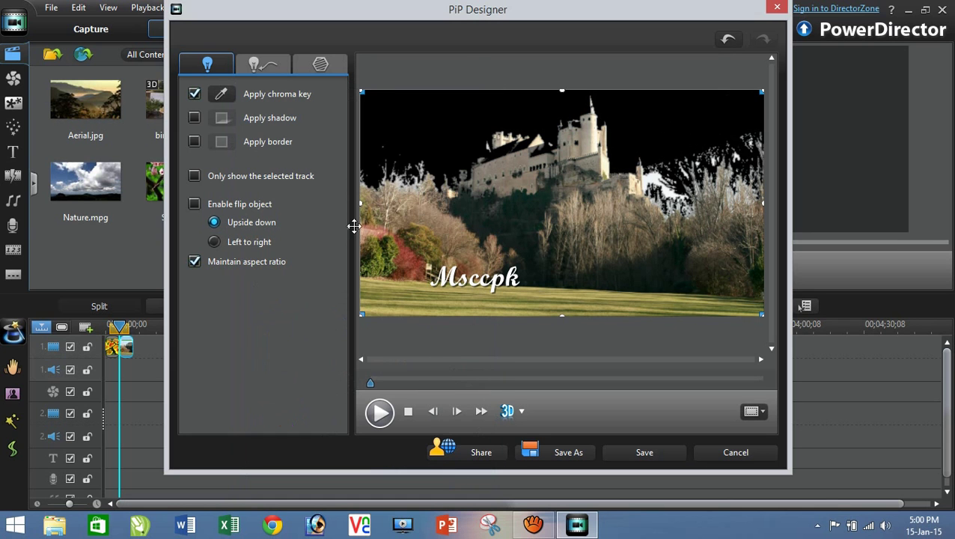
left_click(194, 95)
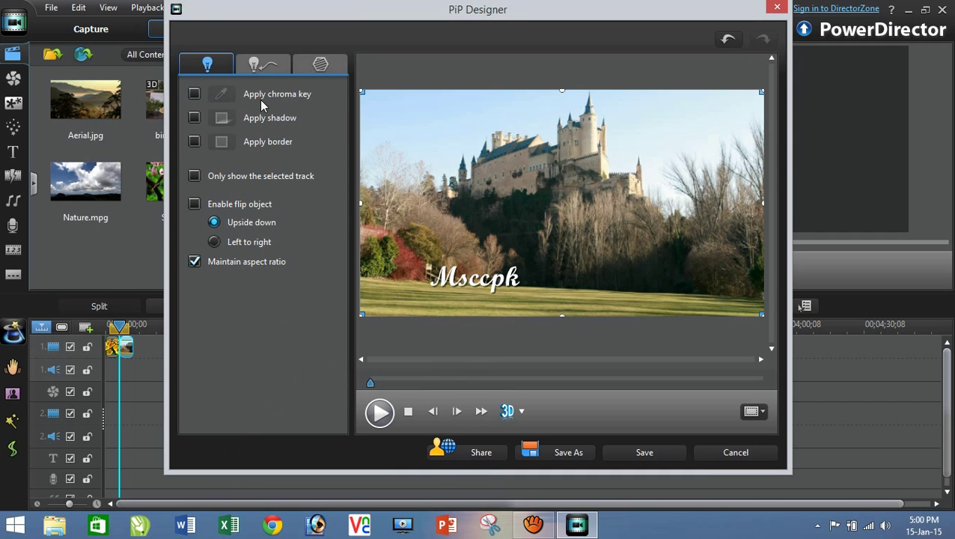
Apply a shadow to the Castle clip with distance 49, blur 5 and transparency 55
left_click(194, 118)
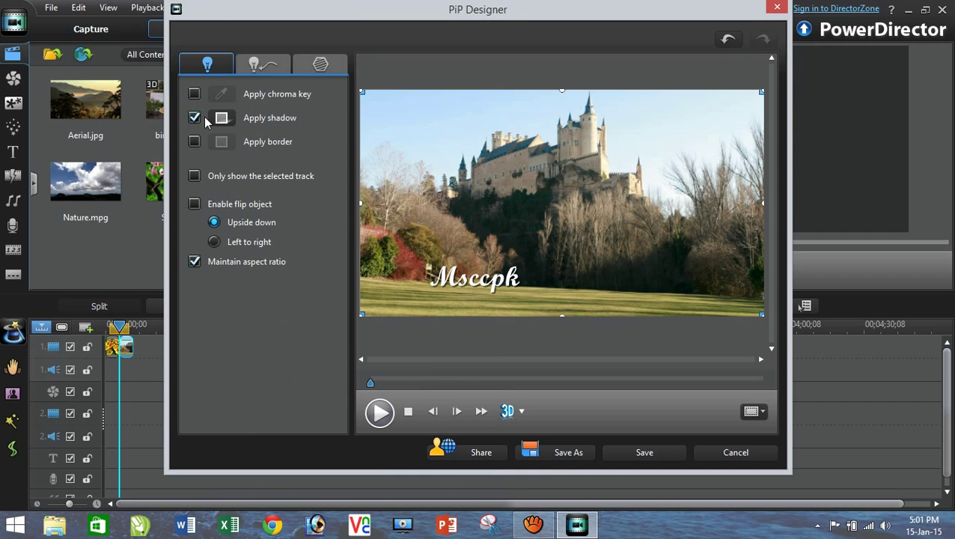
left_click(221, 118)
left_click_drag(274, 165, 323, 163)
left_click_drag(272, 205, 320, 205)
left_click_drag(300, 253, 329, 255)
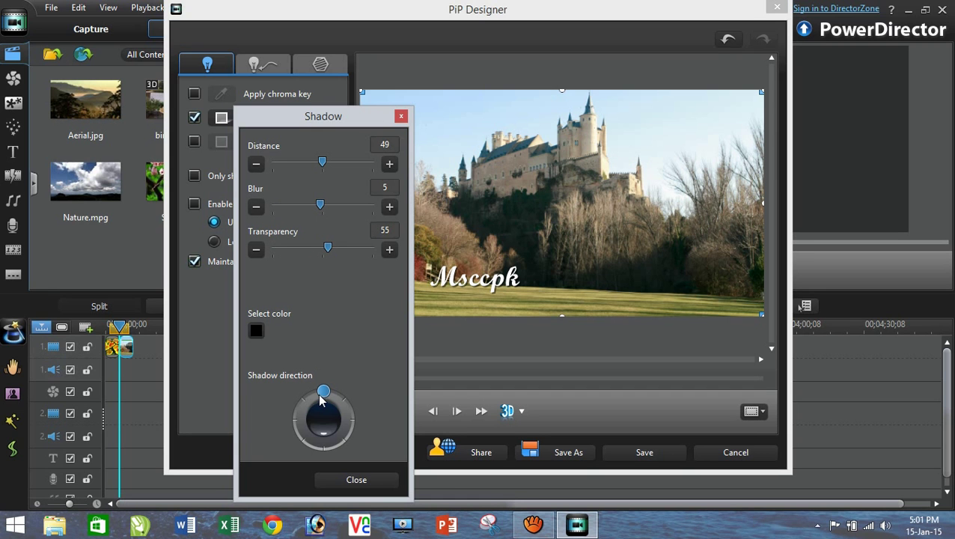
Set the Castle clip's shadow colour to purple (red 128, green 0, blue 128), rotate its shadow direction clockwise and turn the shadow off
left_click(258, 331)
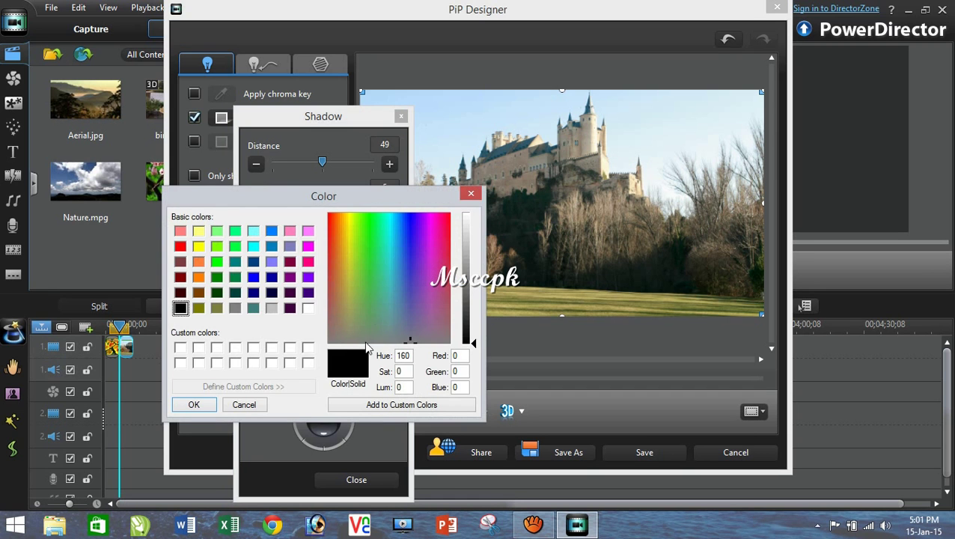
left_click(289, 277)
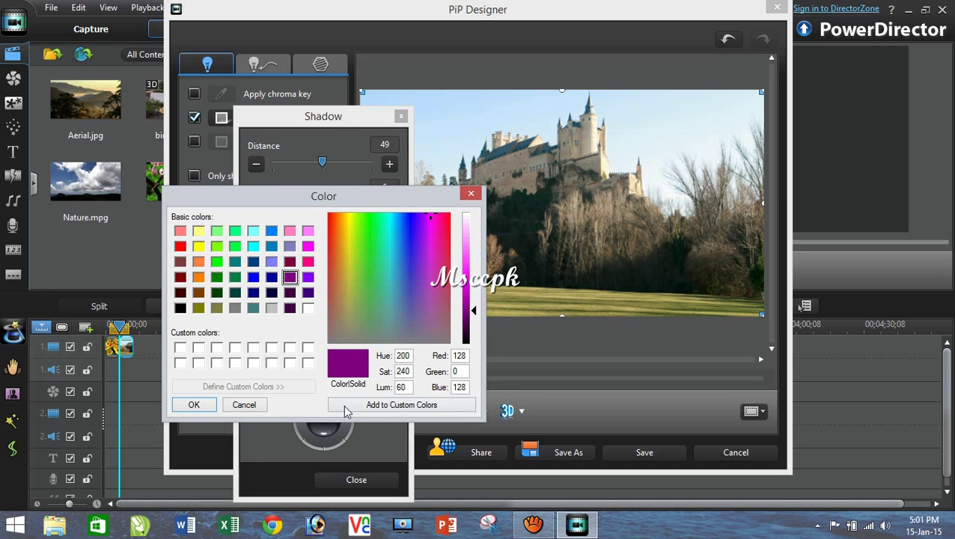
left_click(204, 405)
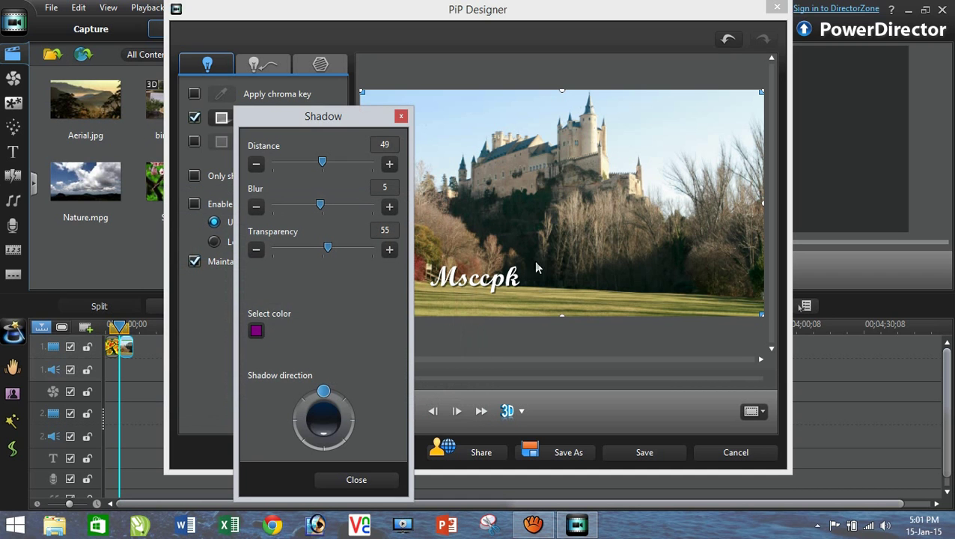
left_click_drag(318, 401, 362, 429)
left_click(365, 477)
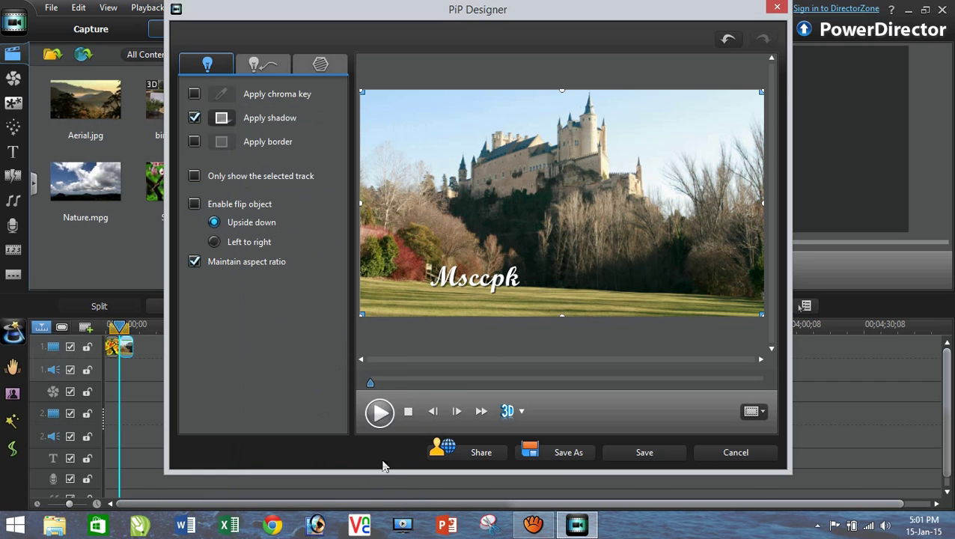
left_click(192, 120)
Try a border on the Castle clip with blur 5, transparency 49 and the gradient direction rotated a quarter turn clockwise, then turn it off
left_click(194, 142)
left_click(222, 141)
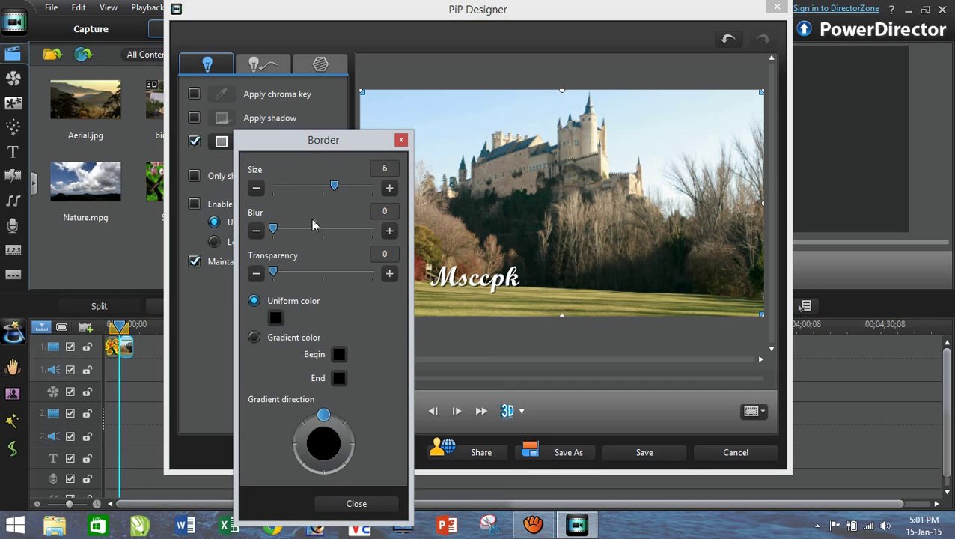
left_click_drag(272, 228, 318, 228)
left_click_drag(274, 272, 322, 272)
left_click_drag(322, 414, 378, 436)
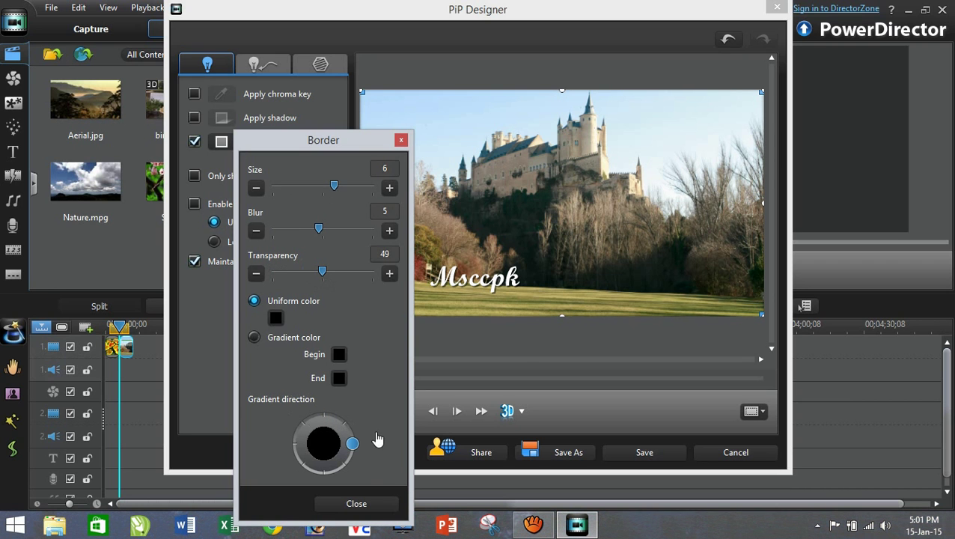
left_click(378, 503)
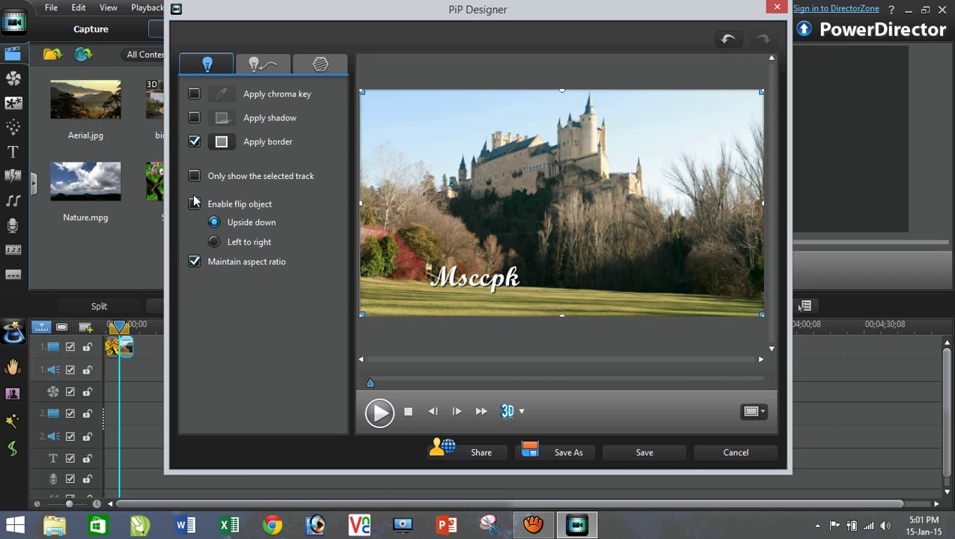
left_click(195, 142)
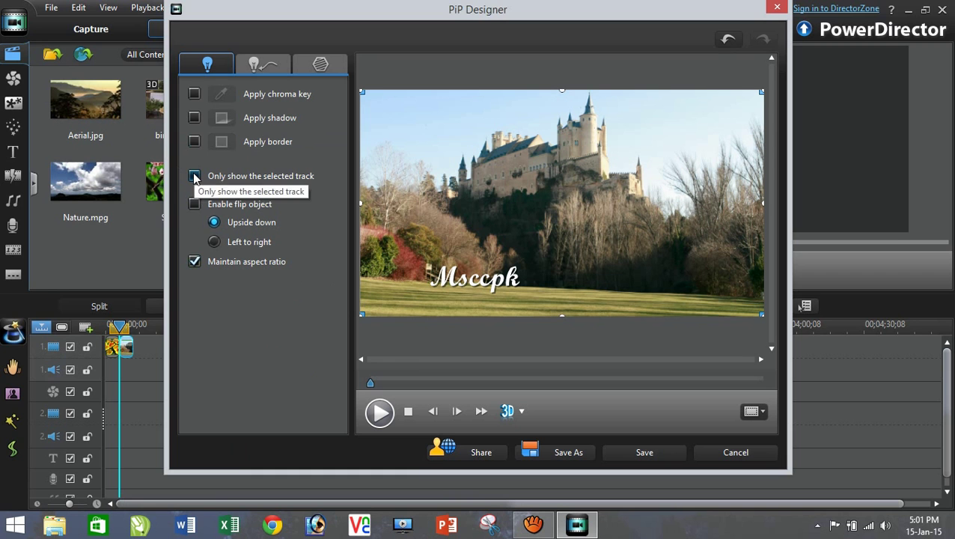
Toggle showing only the selected track, try flipping the Castle clip upside down and left to right, and disable flipping
left_click(195, 176)
left_click(194, 178)
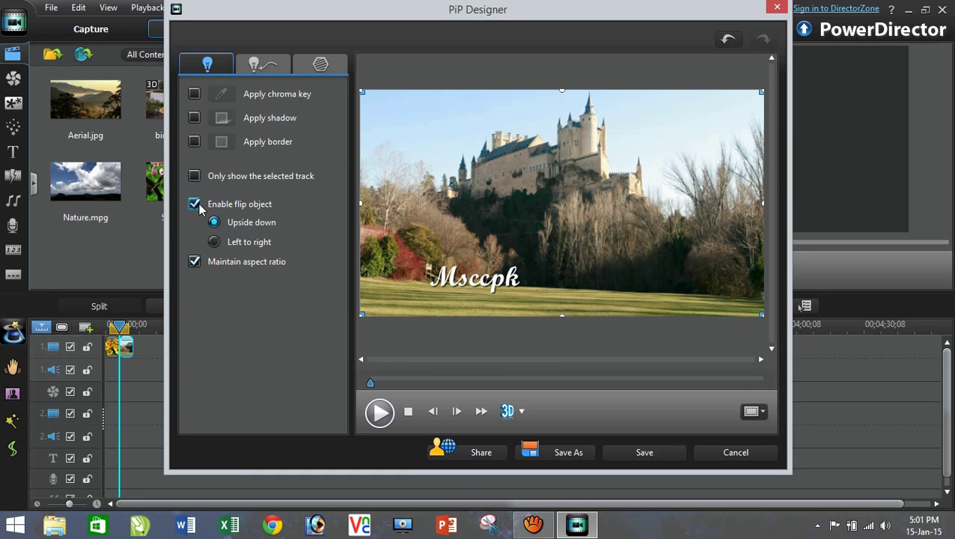
left_click(195, 205)
left_click(214, 241)
left_click(214, 222)
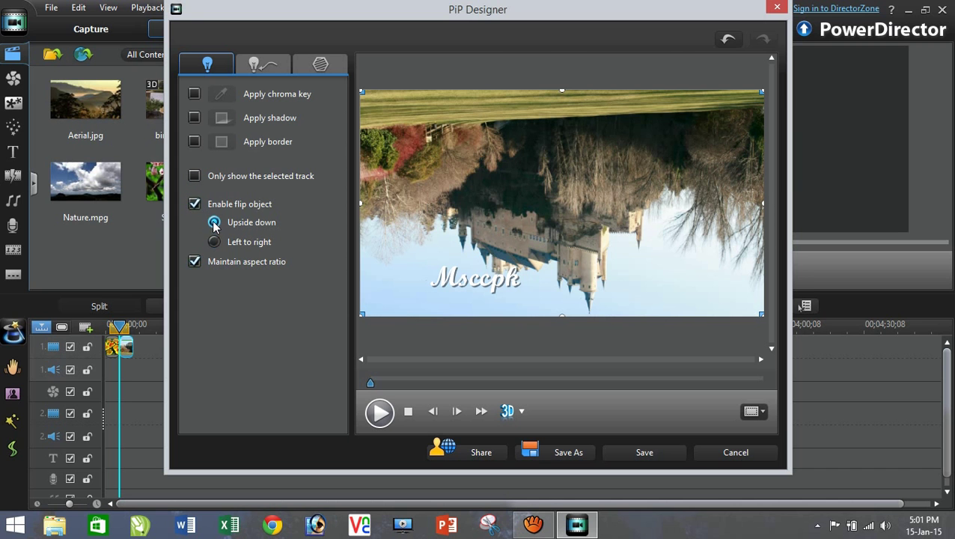
left_click(214, 242)
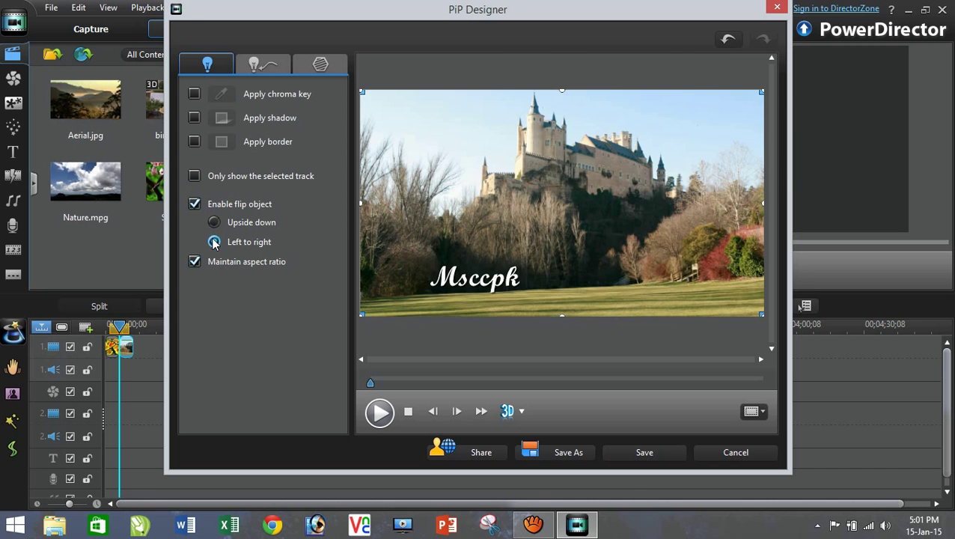
left_click(194, 204)
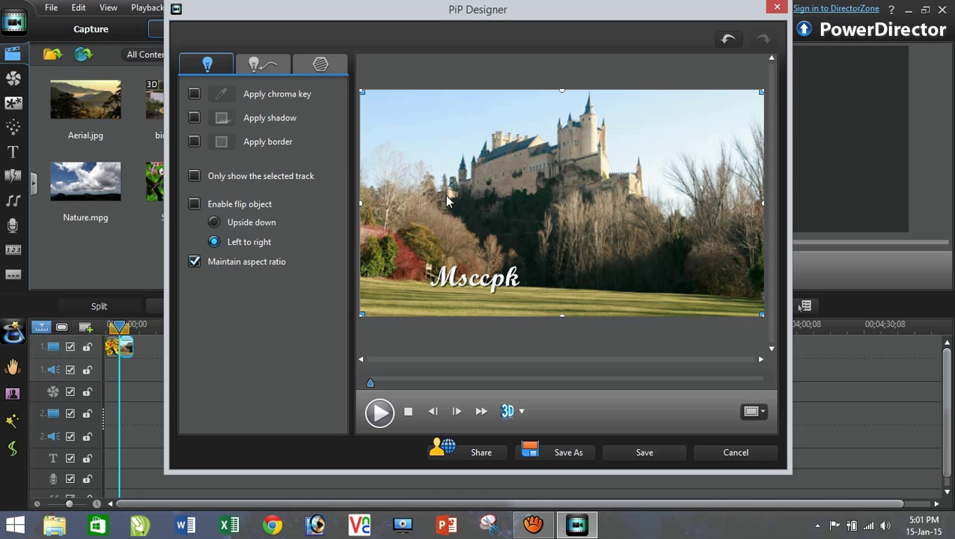
Apply the diamond-shaped motion path to the Castle clip, look at the mask options and save the PiP Designer changes
left_click(263, 64)
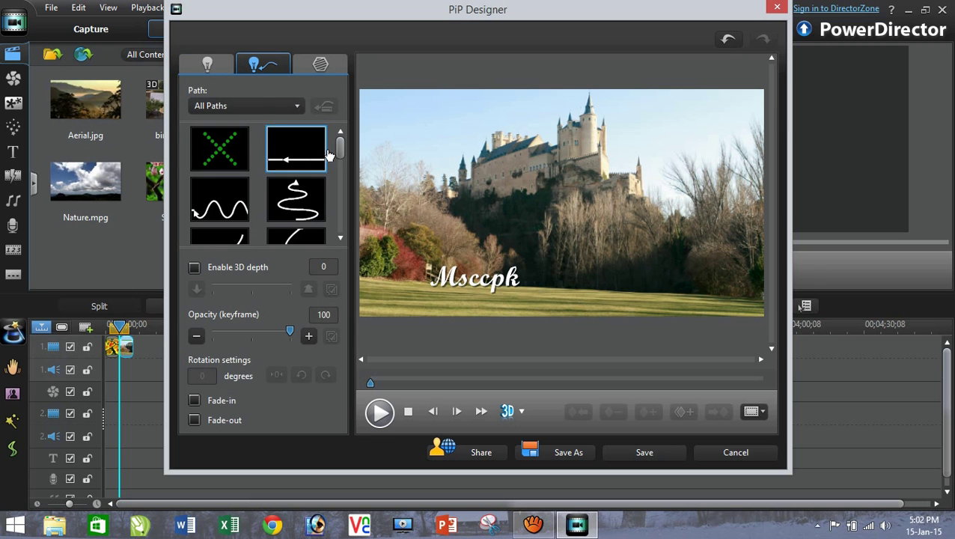
left_click_drag(339, 150, 338, 216)
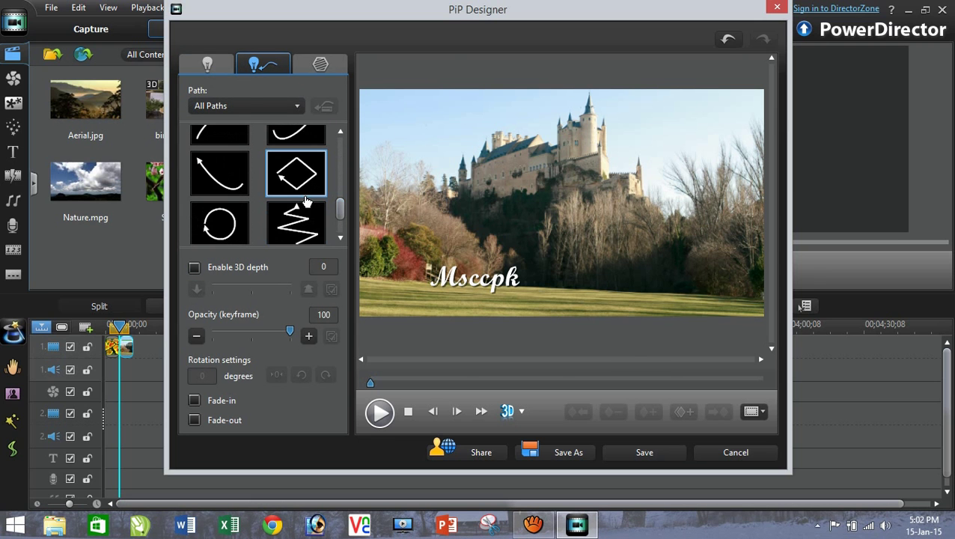
left_click(296, 173)
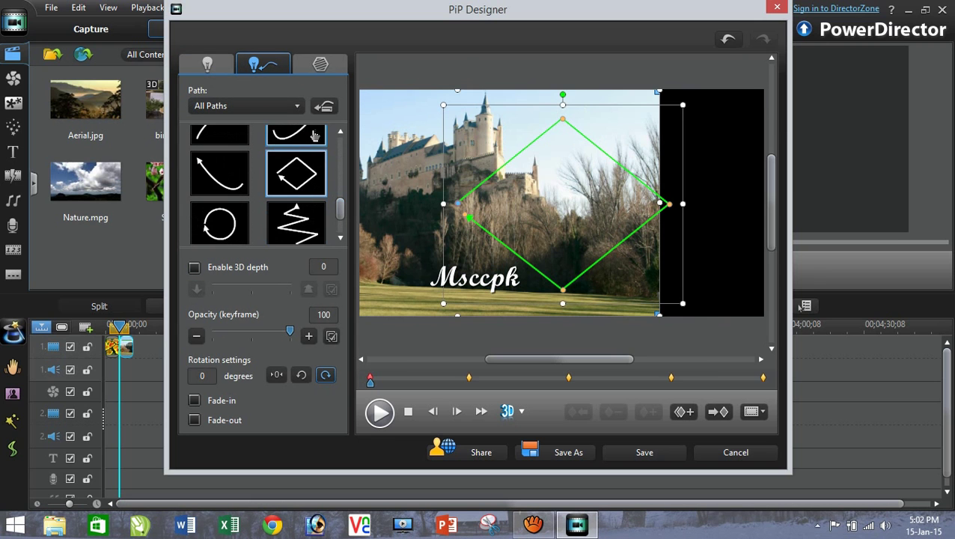
left_click(320, 64)
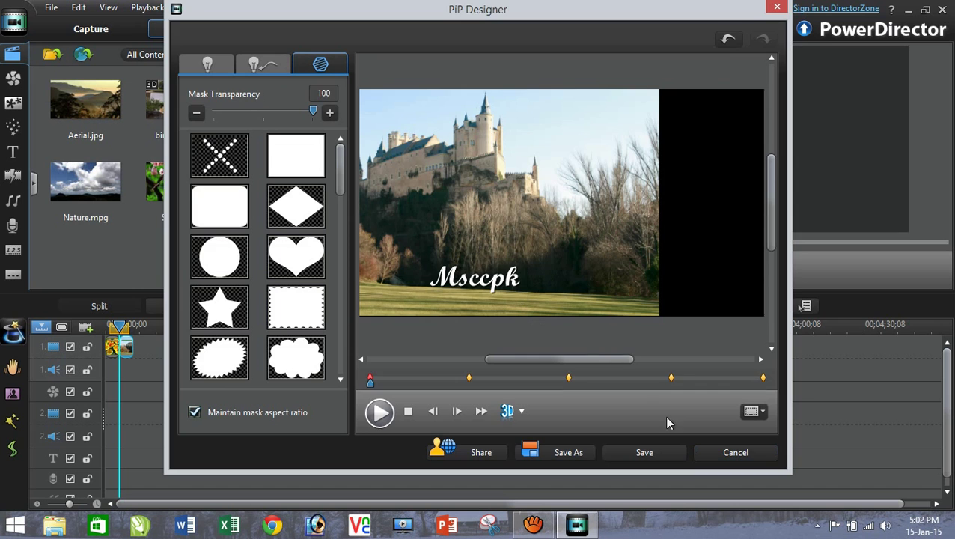
left_click(651, 451)
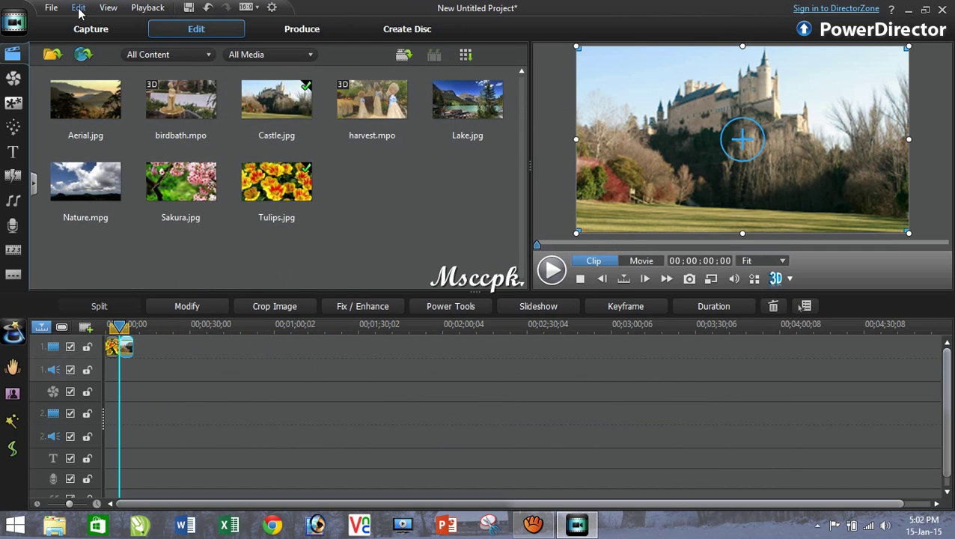
Examine which Edit Item commands are available for the Castle clip
left_click(78, 8)
mouse_move(233, 179)
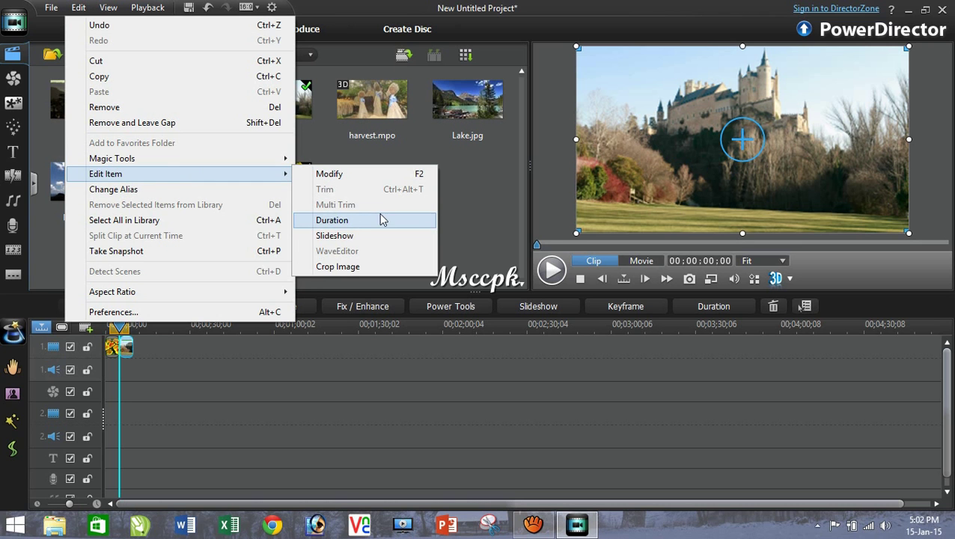
left_click(375, 413)
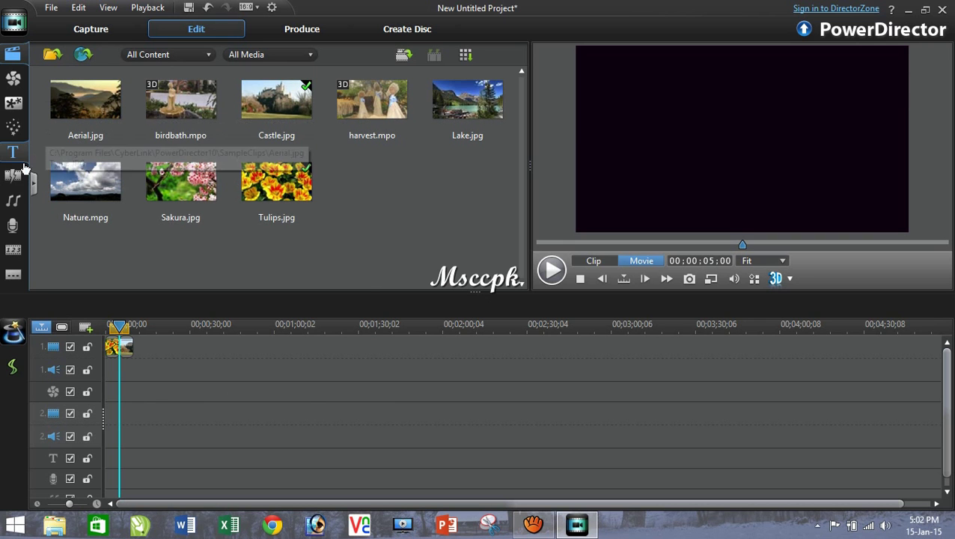
Add the first crystal-ball title template from the Title Room to video track 2 at 00;00;10;00, right after the Castle clip's end
left_click(15, 200)
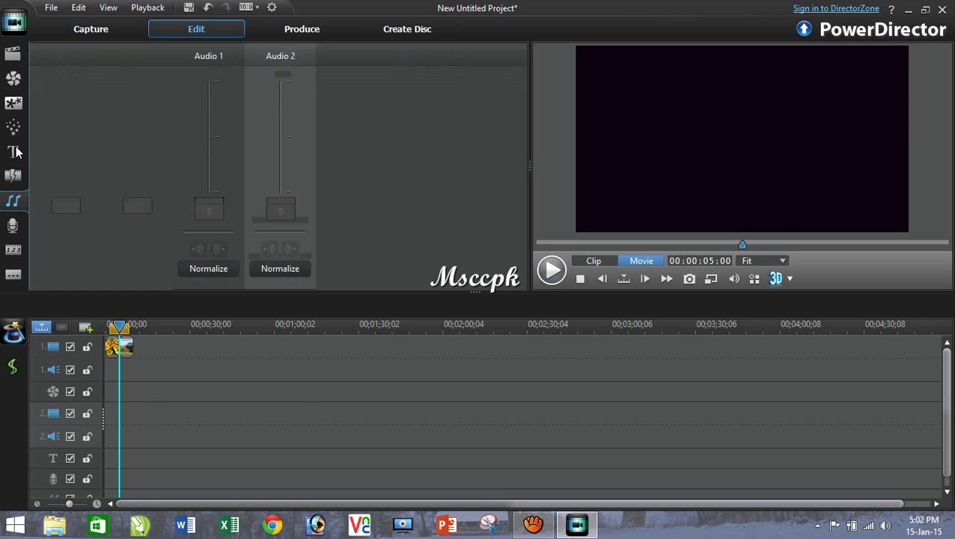
left_click(14, 82)
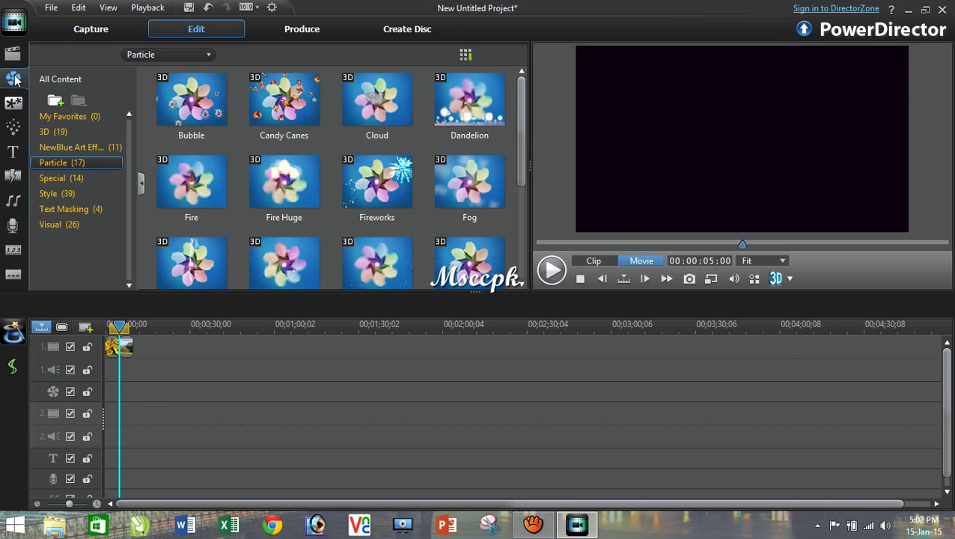
left_click(15, 154)
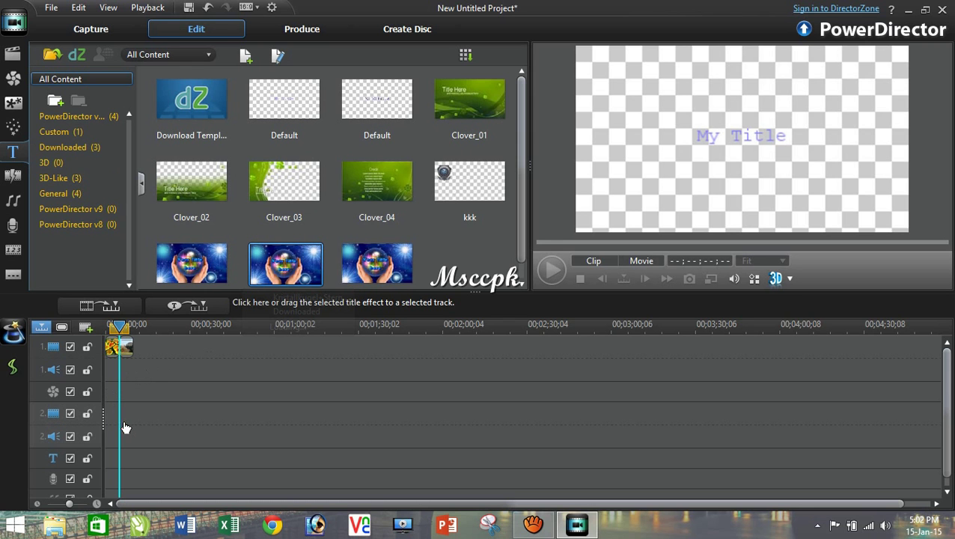
left_click(165, 258)
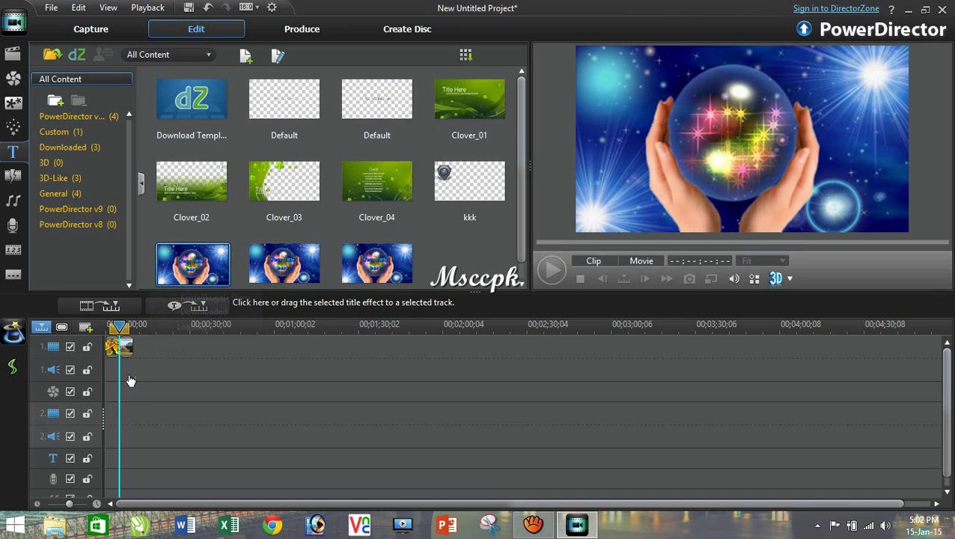
left_click_drag(156, 406, 146, 413)
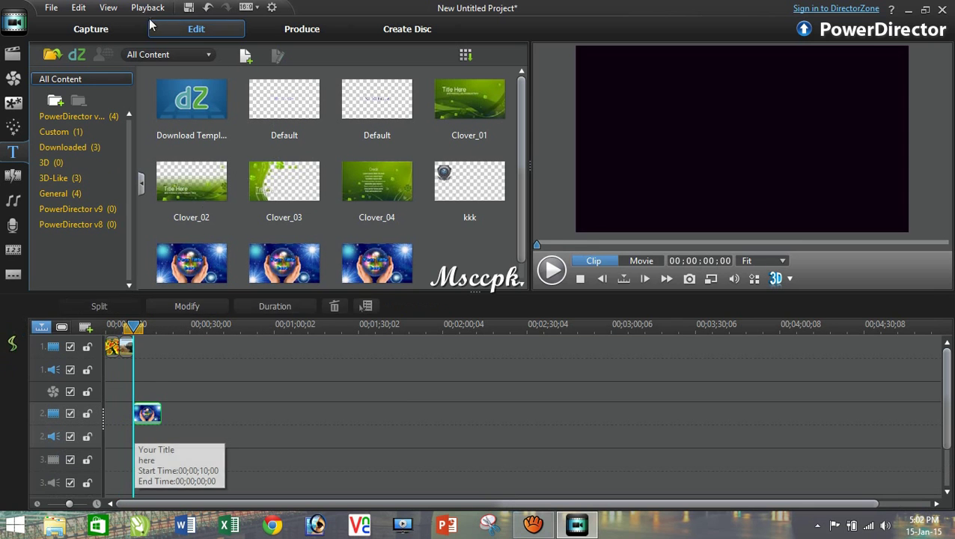
Check the Edit Item commands available for the title clip on track 2
left_click(78, 8)
mouse_move(219, 177)
left_click(267, 397)
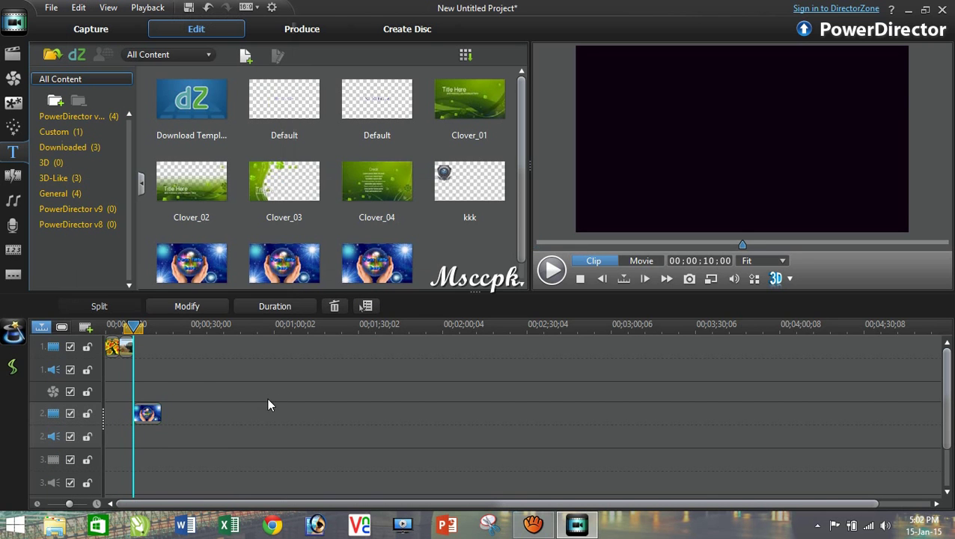
Insert Nature.mpg from the media library on track 1 directly after the Castle clip, at 00;00;10;00
left_click(13, 58)
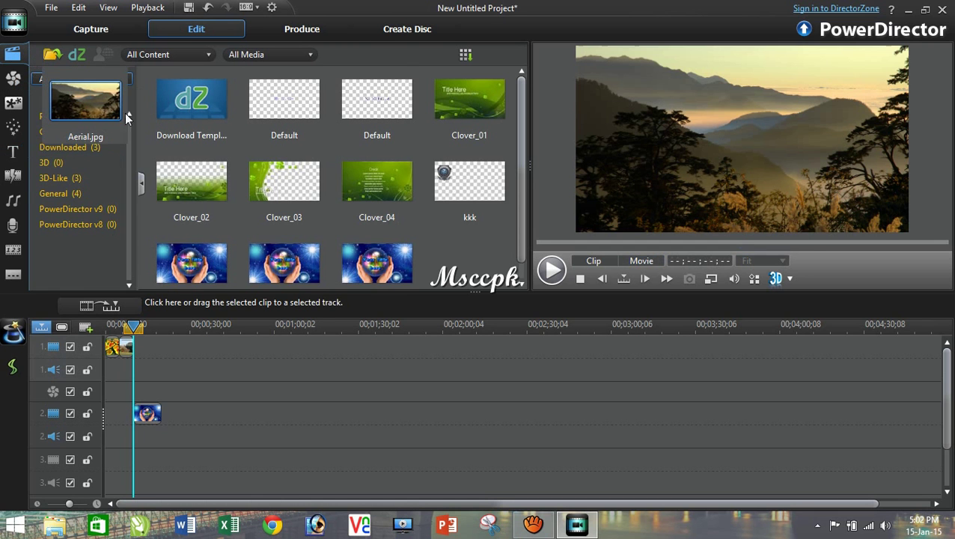
left_click_drag(94, 190, 136, 377)
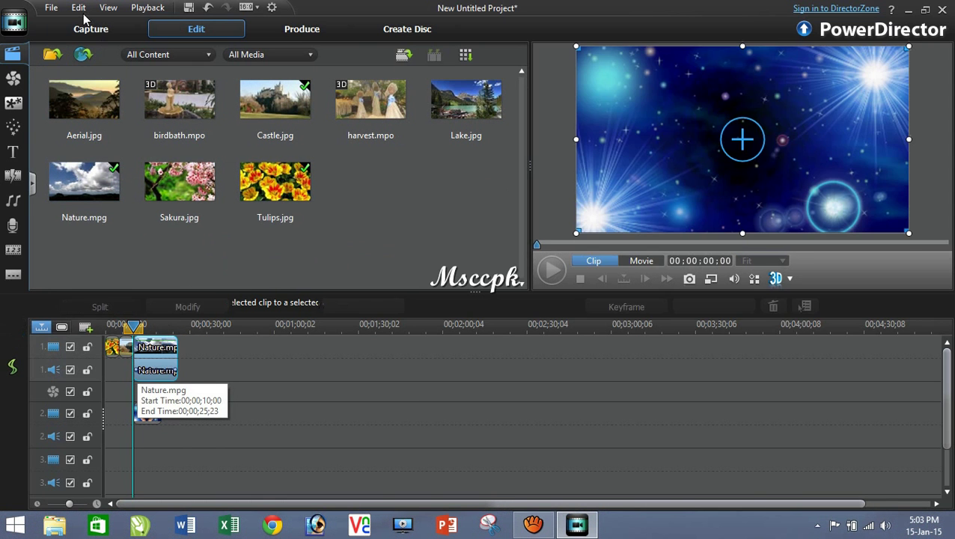
Trim the Nature.mpg clip to a mark-in position of 00:00:01:27 and a mark-out position of 00:00:04:08
left_click(78, 8)
mouse_move(212, 178)
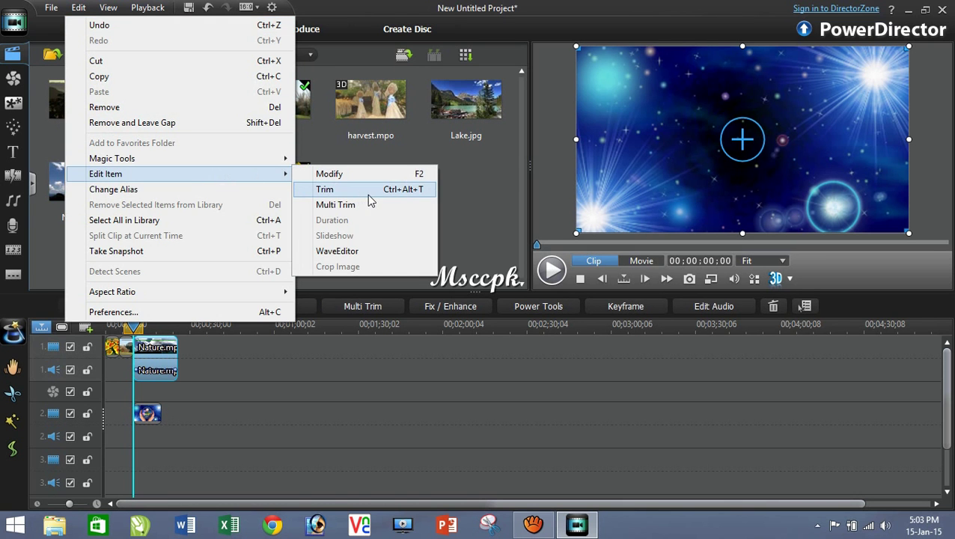
left_click(371, 192)
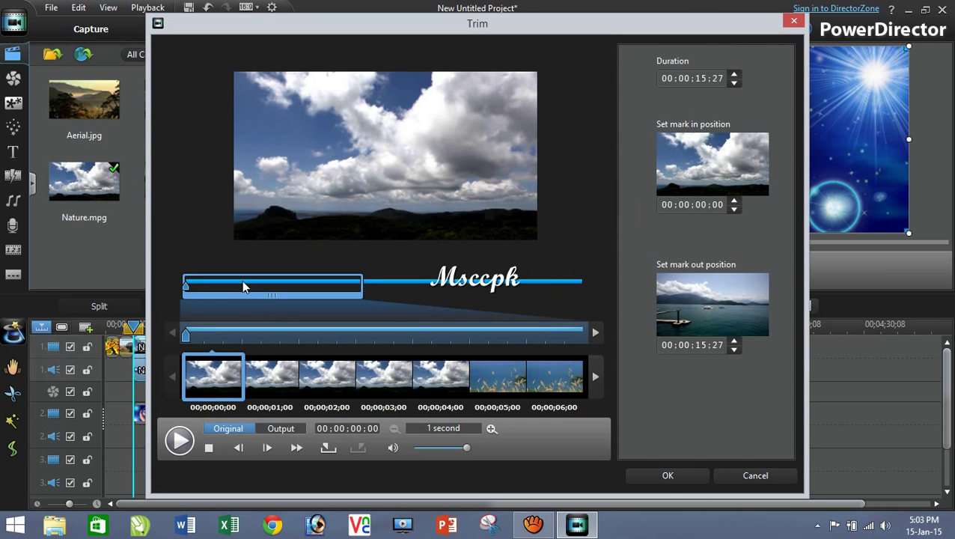
left_click(532, 526)
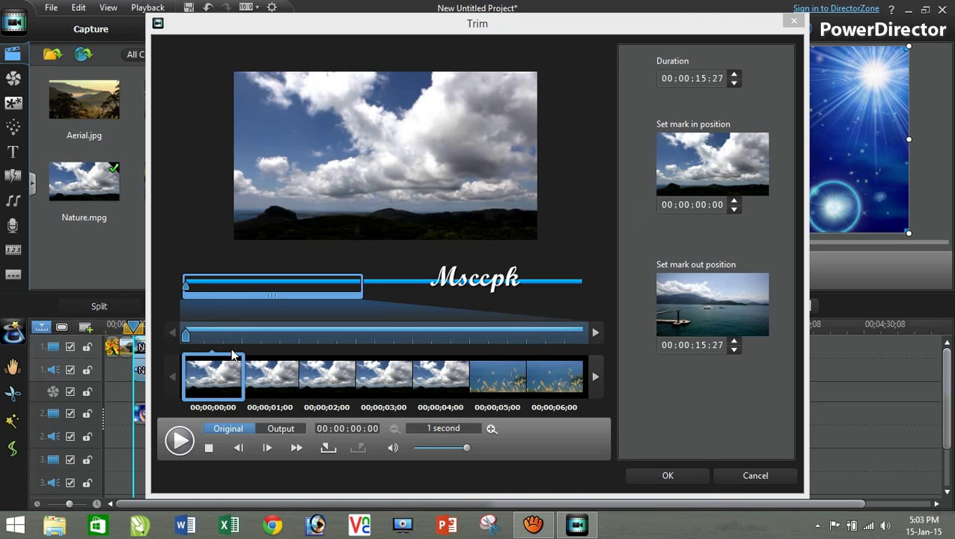
left_click(179, 440)
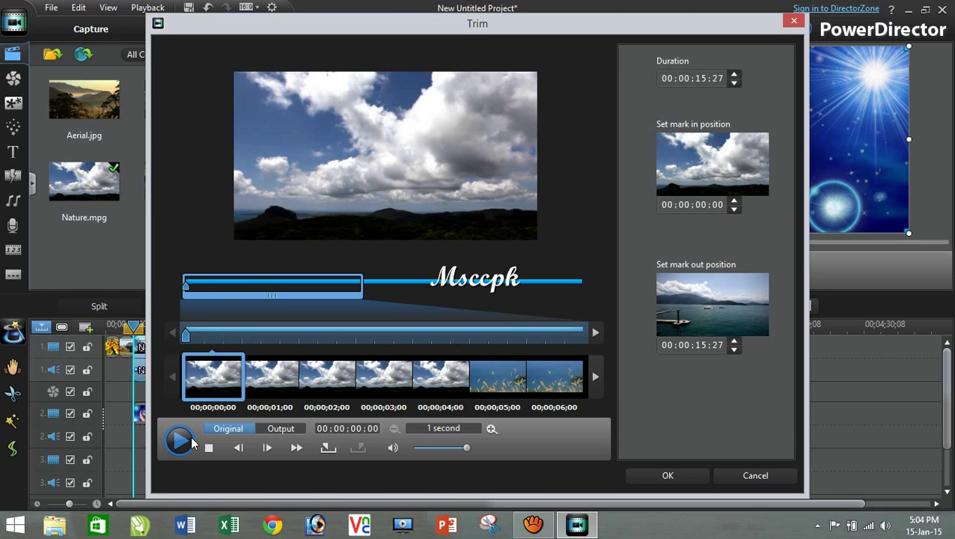
left_click(328, 447)
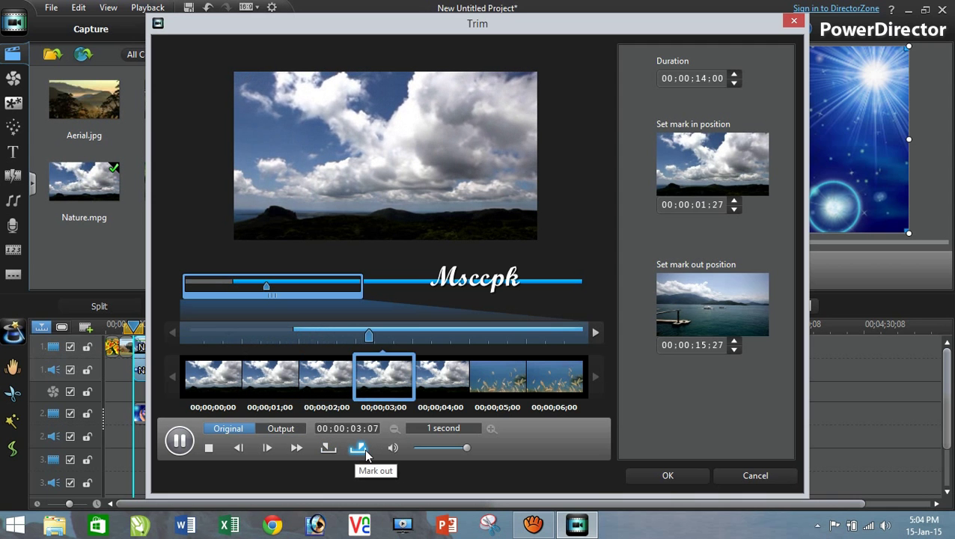
left_click(359, 448)
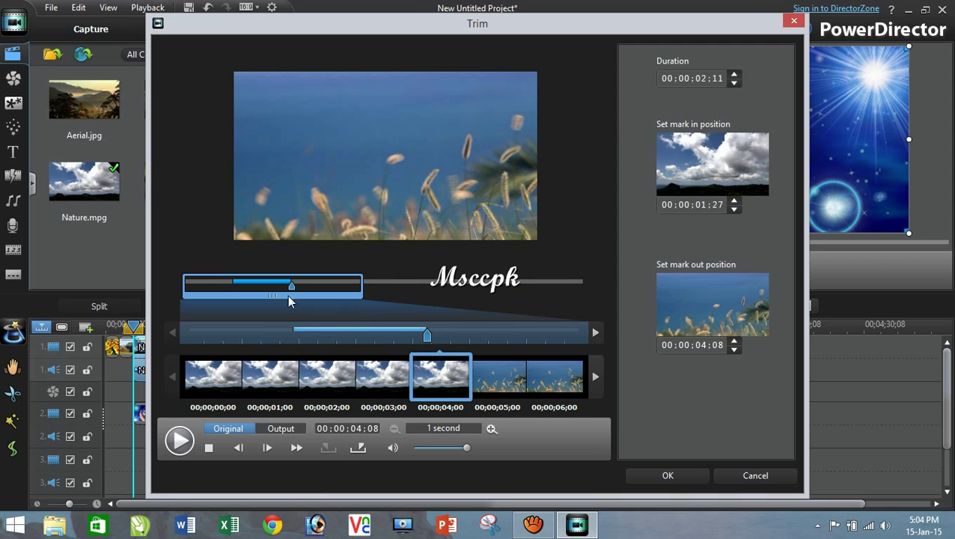
left_click(637, 475)
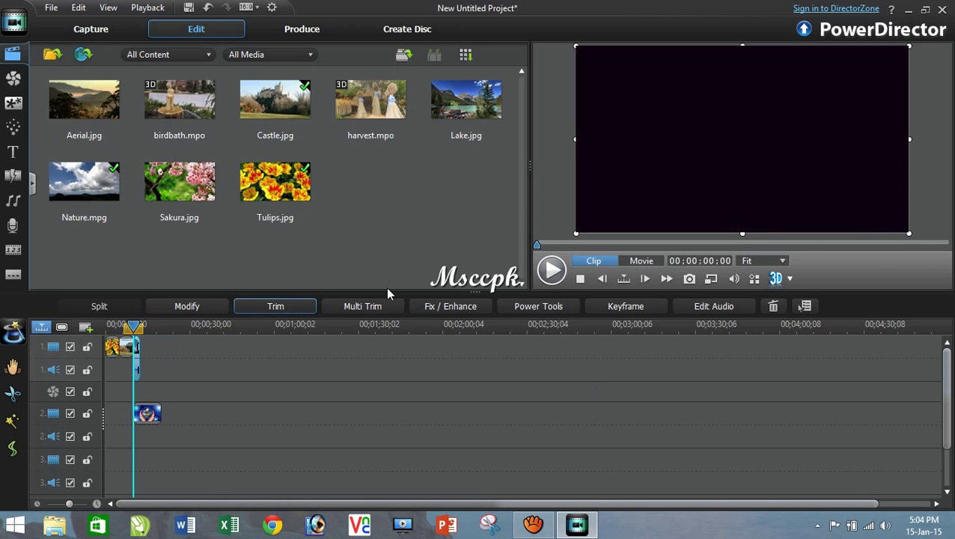
left_click(147, 412)
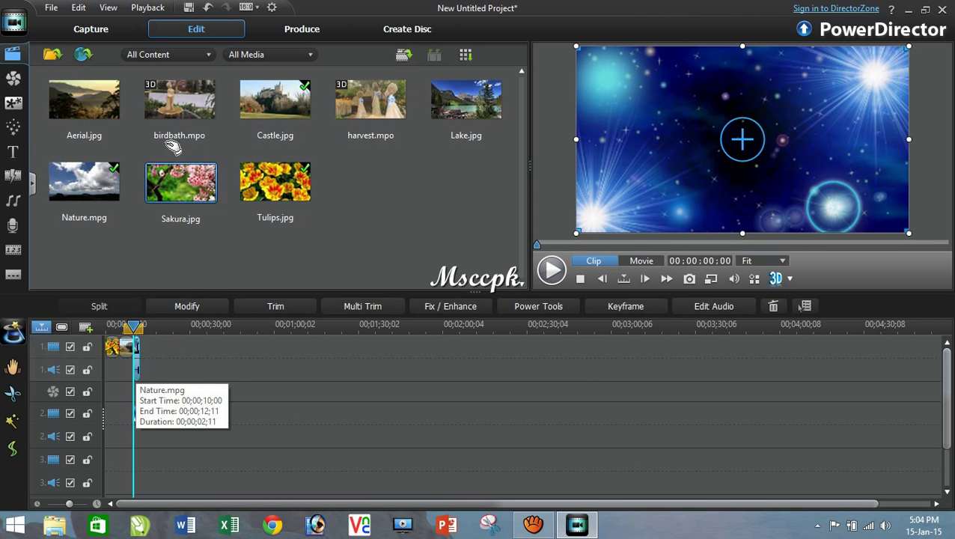
Open Magic Cut for the Nature.mpg clip and look through its duration, background music and Fade transition settings
left_click(79, 8)
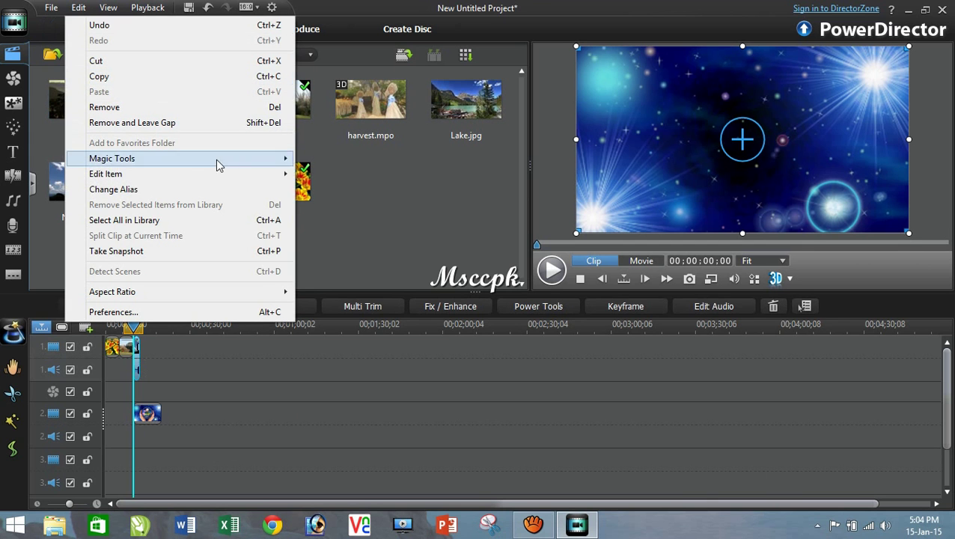
mouse_move(279, 159)
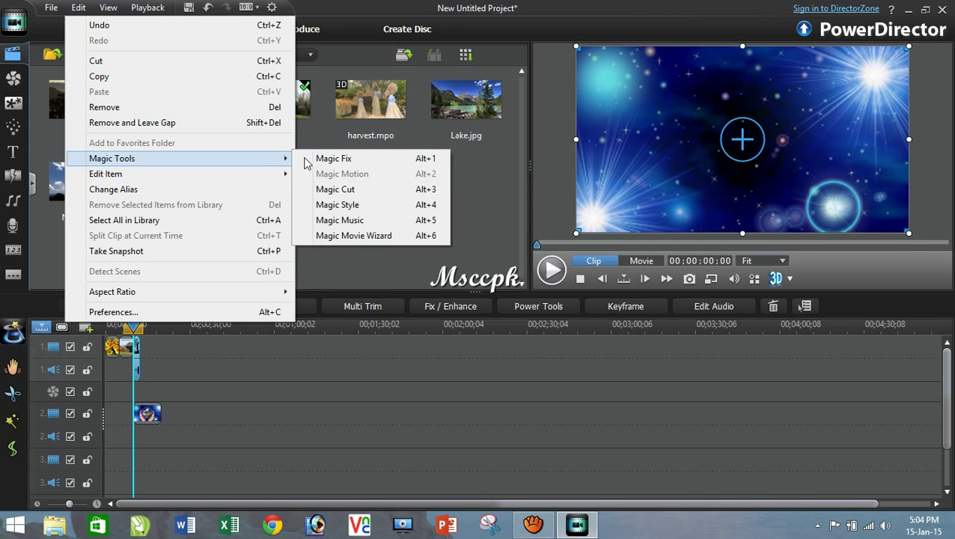
left_click(363, 192)
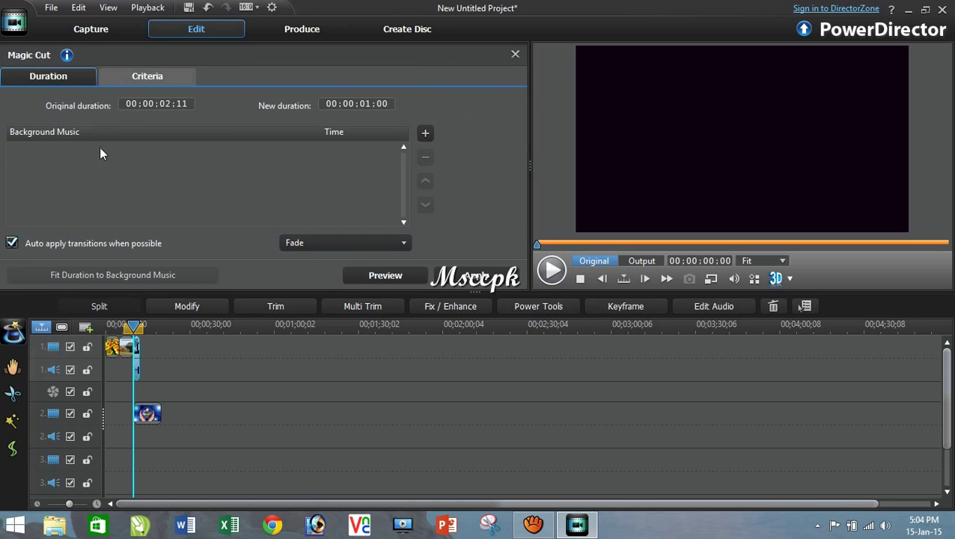
left_click(294, 238)
left_click(333, 256)
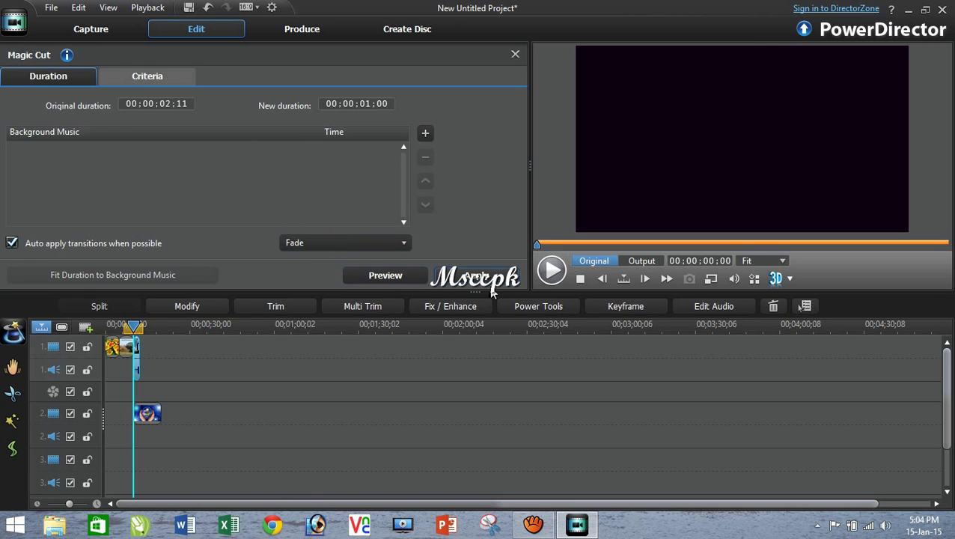
Open Multi Trim for the Nature.mpg clip and mark a segment from 00;00;01;22 to 00;00;04;07
left_click(78, 7)
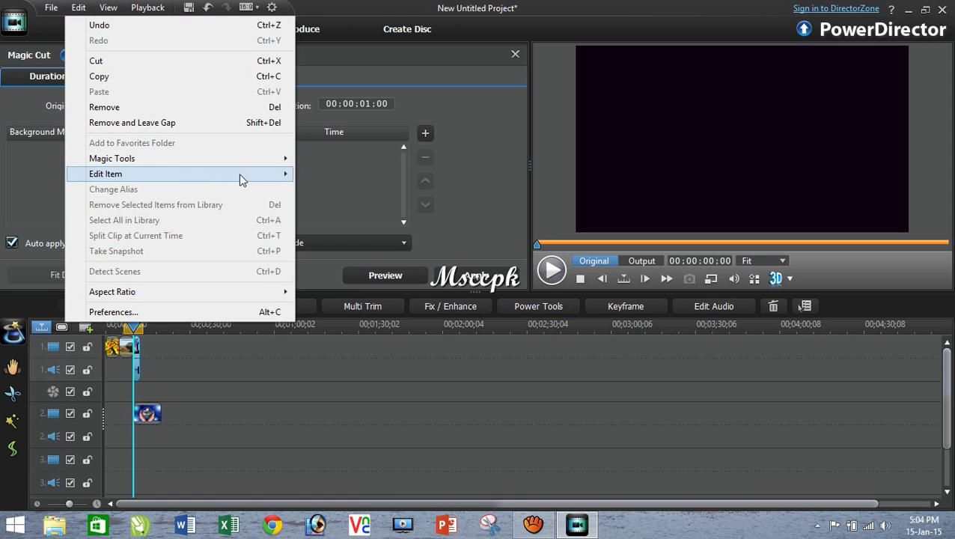
mouse_move(247, 177)
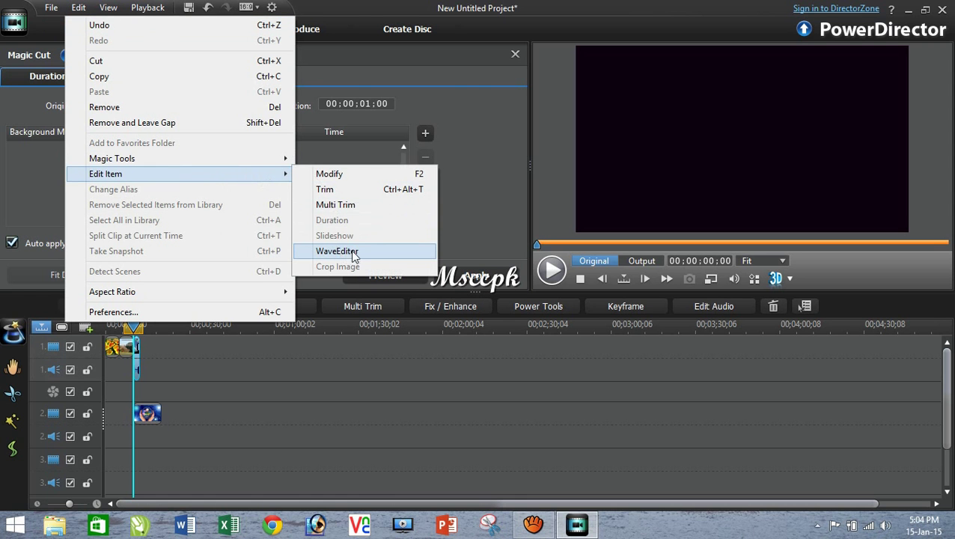
left_click(366, 205)
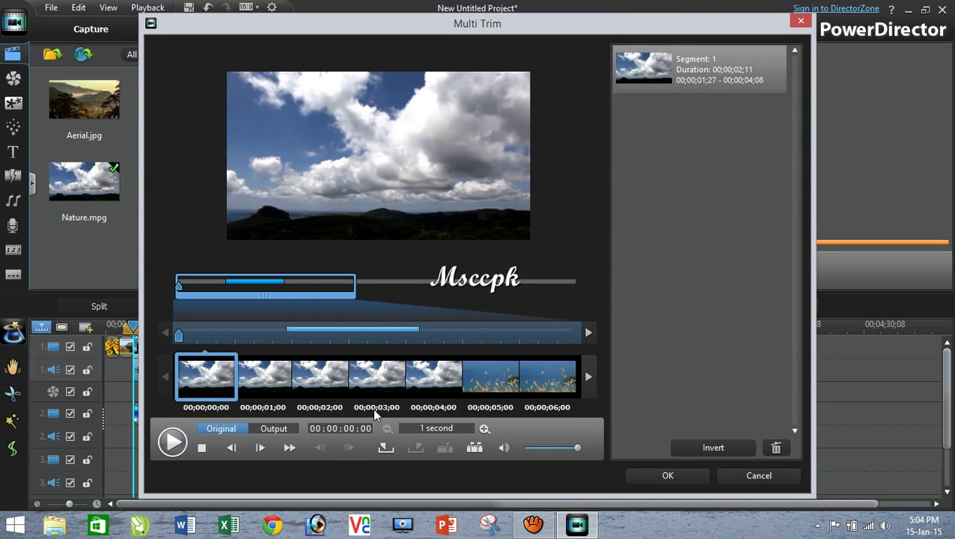
left_click(172, 441)
left_click(385, 447)
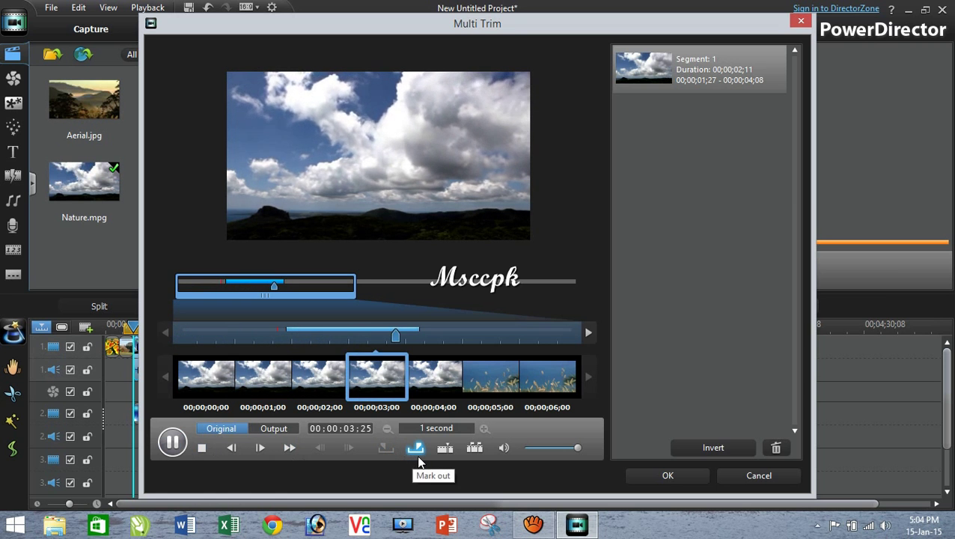
left_click(415, 448)
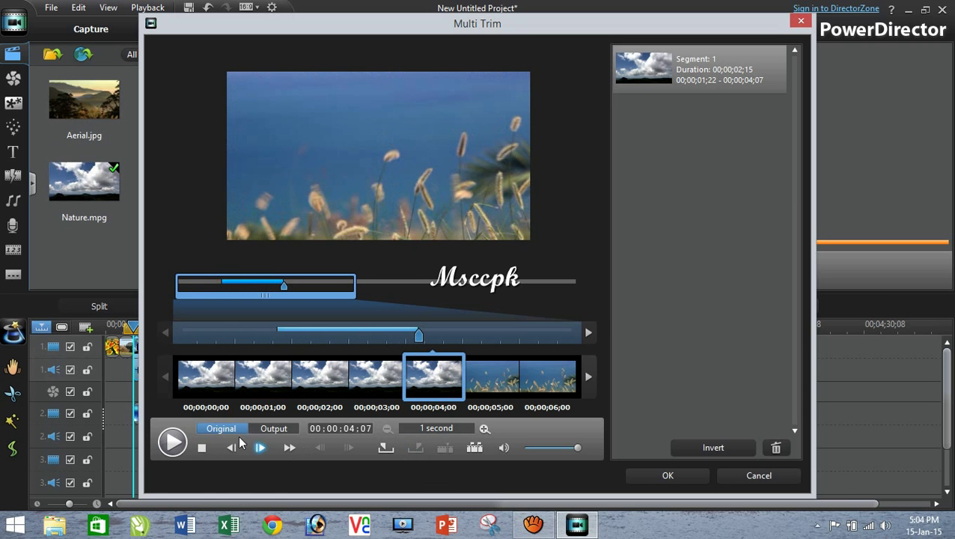
Mark a second Multi Trim segment from between 5 and 6 seconds to just past 7 seconds, and apply the trim
left_click(172, 441)
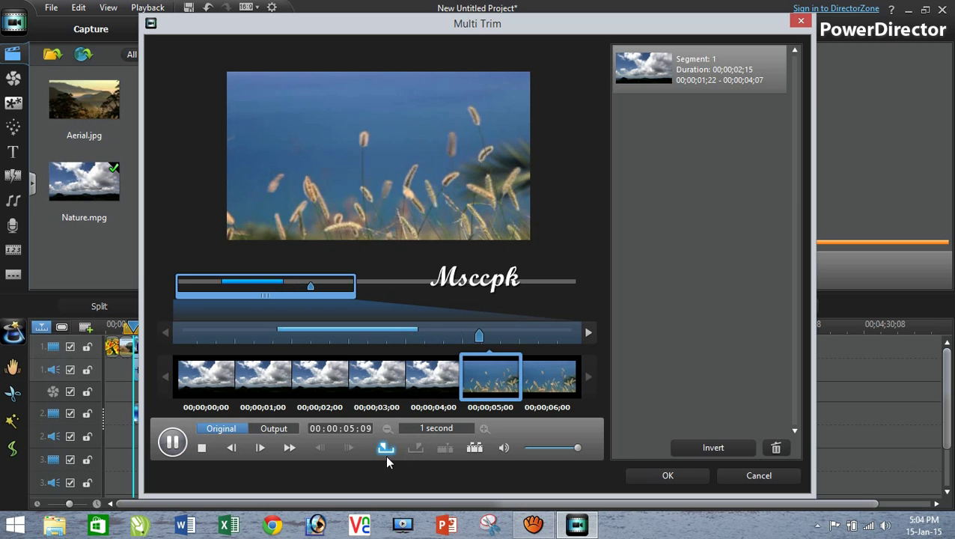
left_click(385, 450)
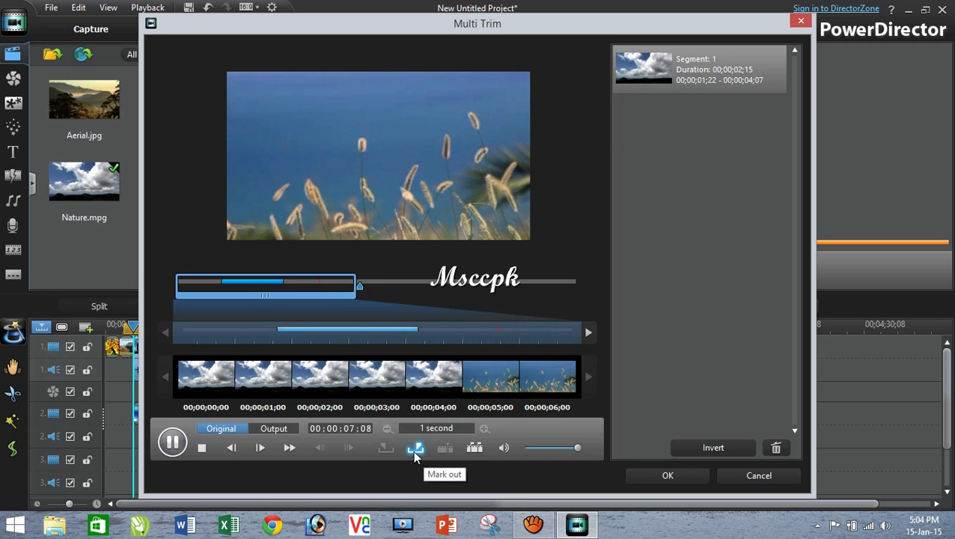
left_click(416, 451)
left_click(660, 467)
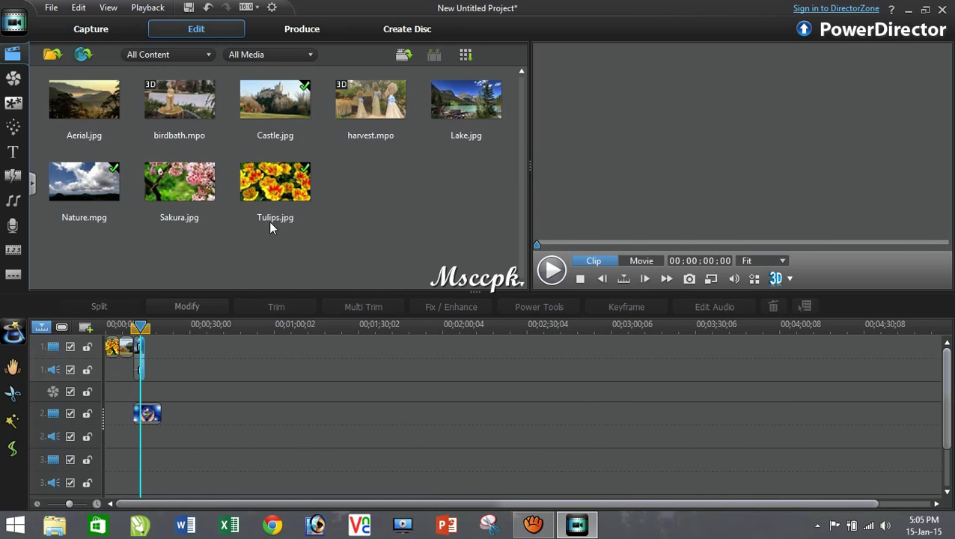
Check the Edit Item commands available for the selected Nature.mpg timeline clip, and switch the preview to Movie mode
left_click(105, 8)
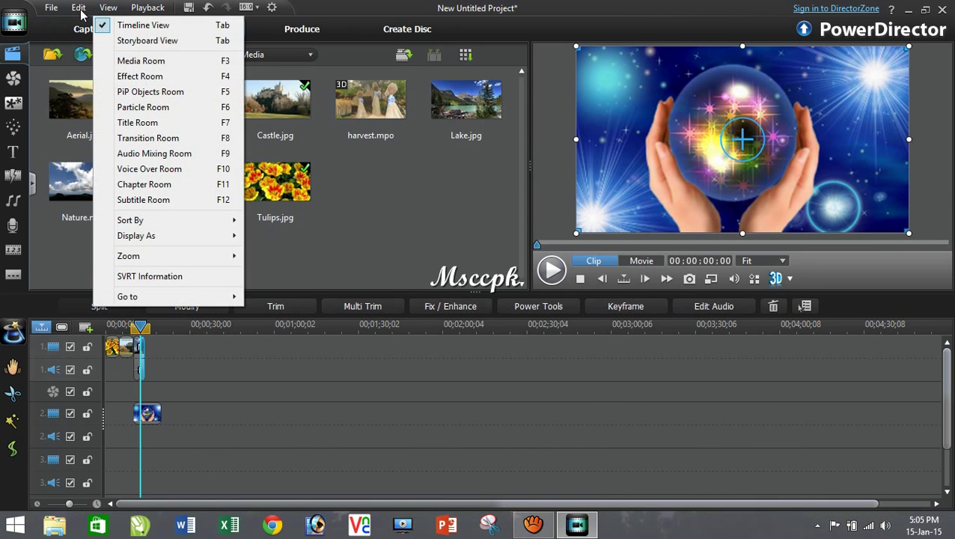
left_click(80, 9)
mouse_move(238, 174)
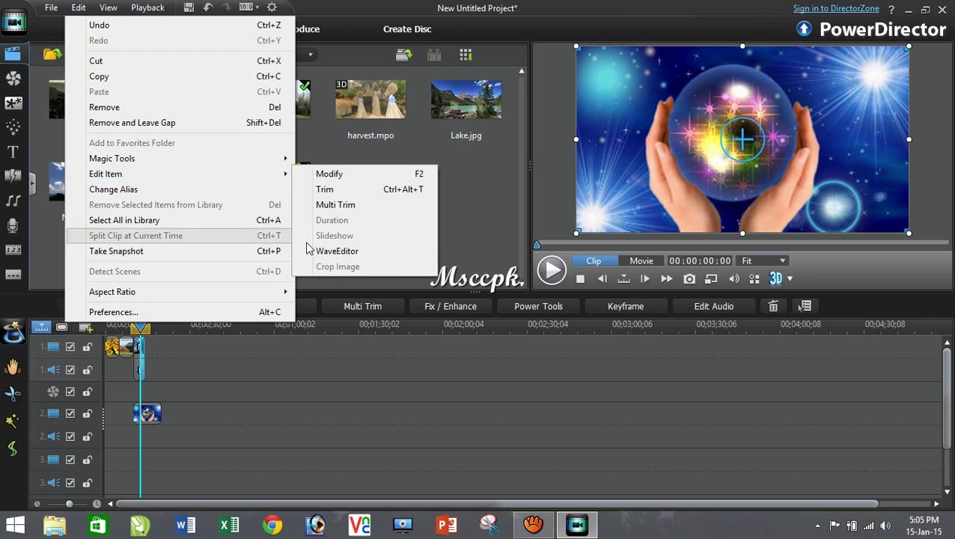
left_click(436, 418)
left_click(637, 261)
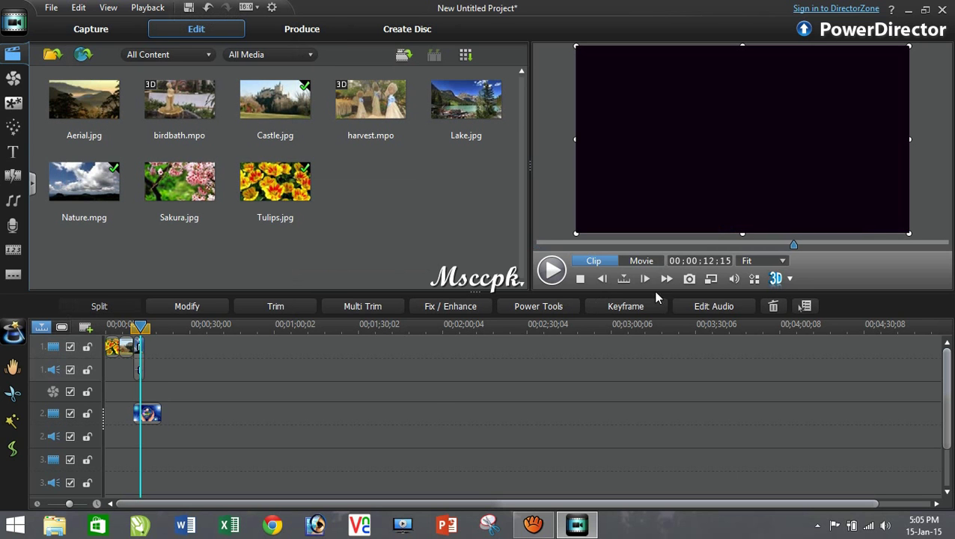